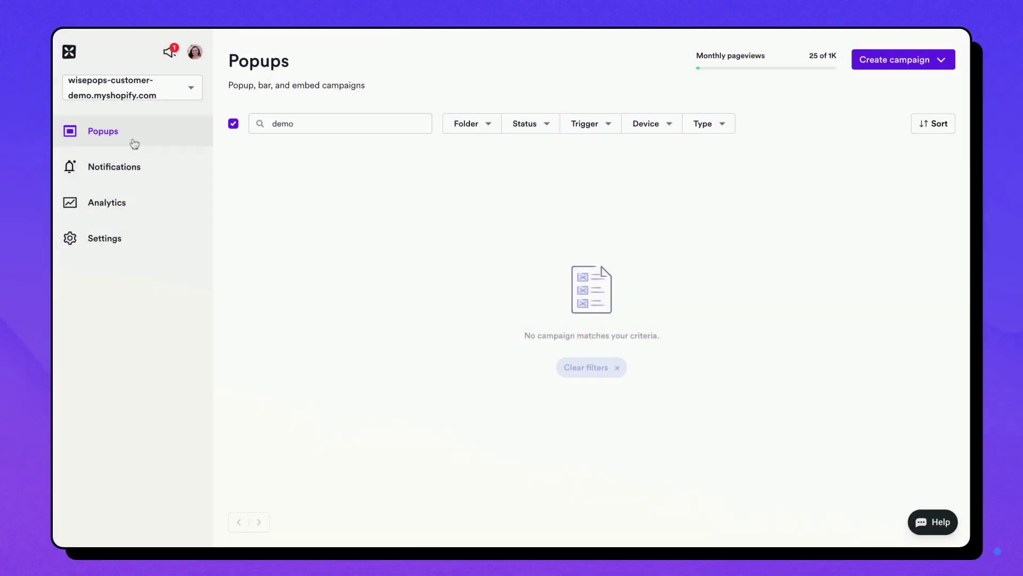
Bring up the Create campaign menu offering Campaign Assistant and Custom Campaign
{"action": "left_click", "coordinate": [889, 62]}
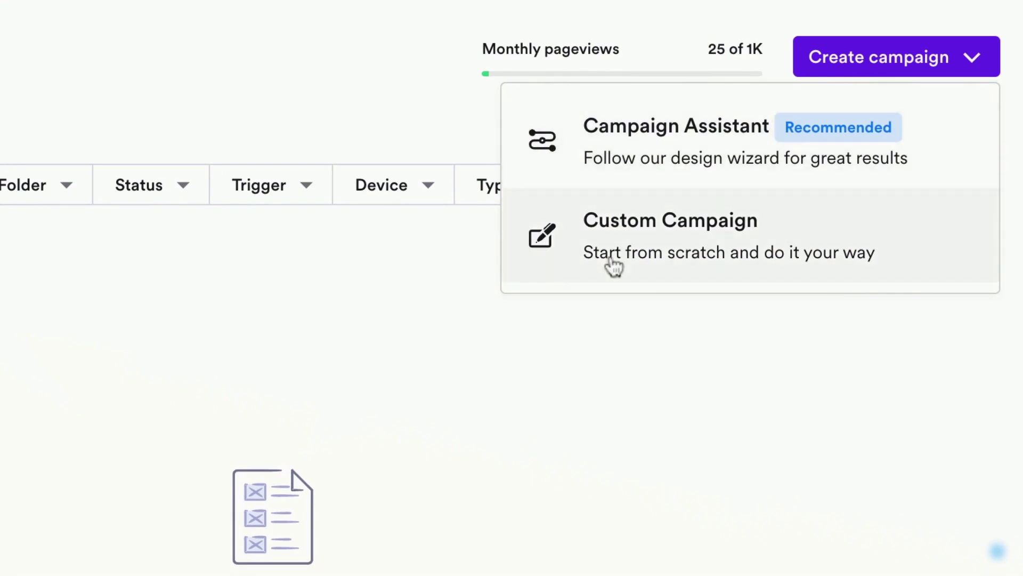
{"action": "left_click", "coordinate": [589, 152]}
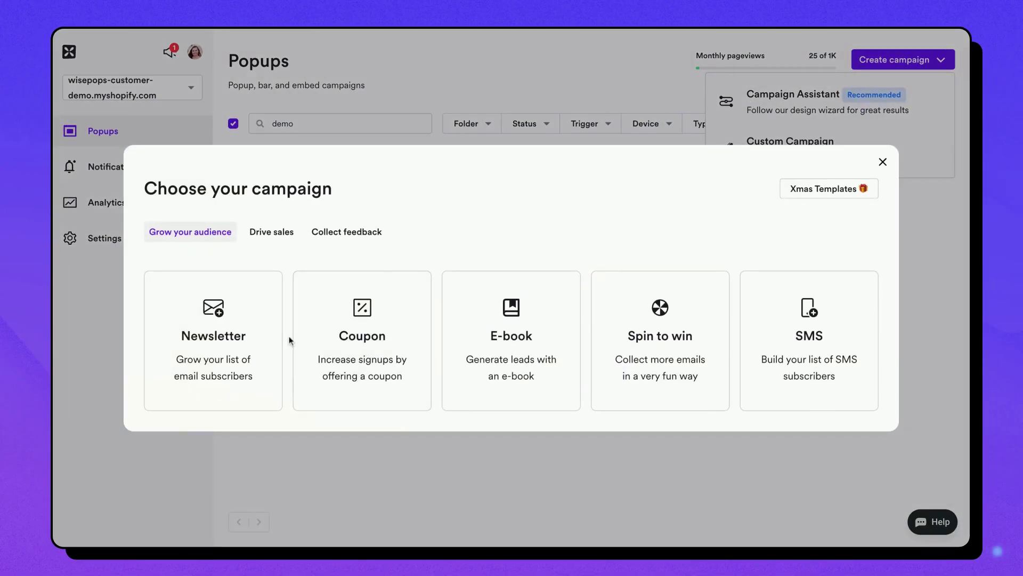
{"action": "left_click", "coordinate": [271, 341]}
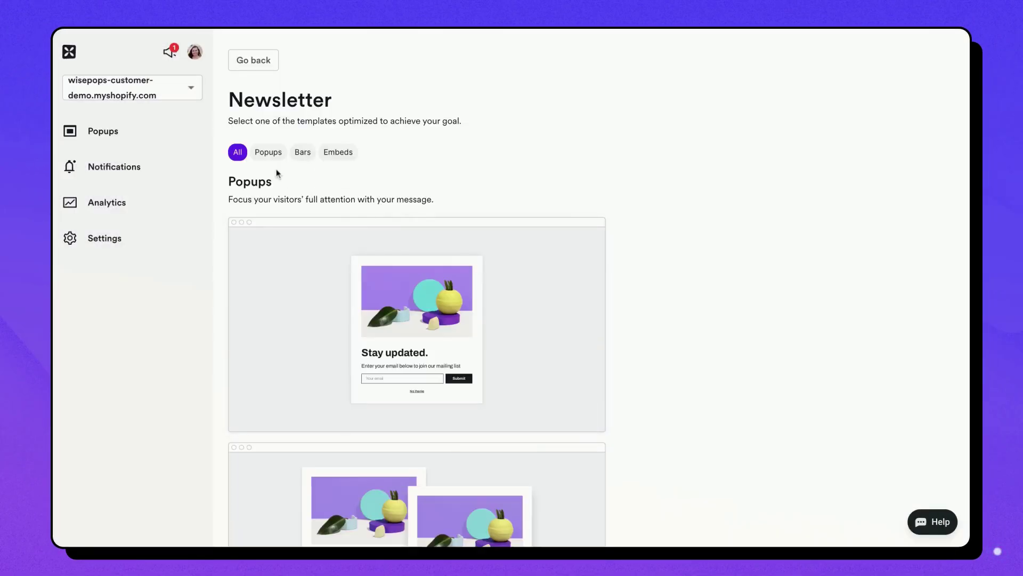
{"action": "left_click", "coordinate": [266, 154]}
{"action": "left_click", "coordinate": [303, 155]}
{"action": "left_click", "coordinate": [335, 156]}
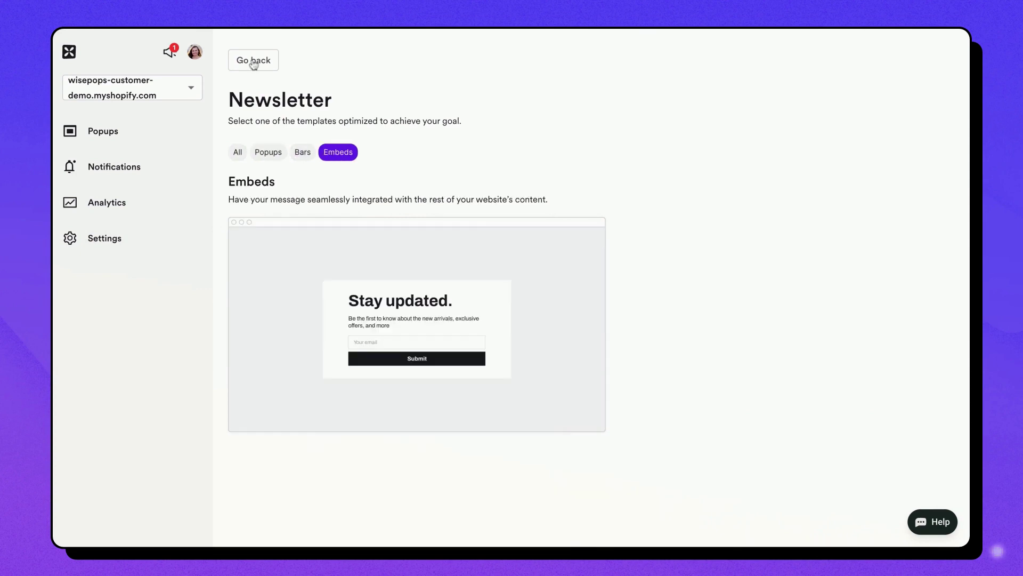
{"action": "left_click", "coordinate": [242, 57]}
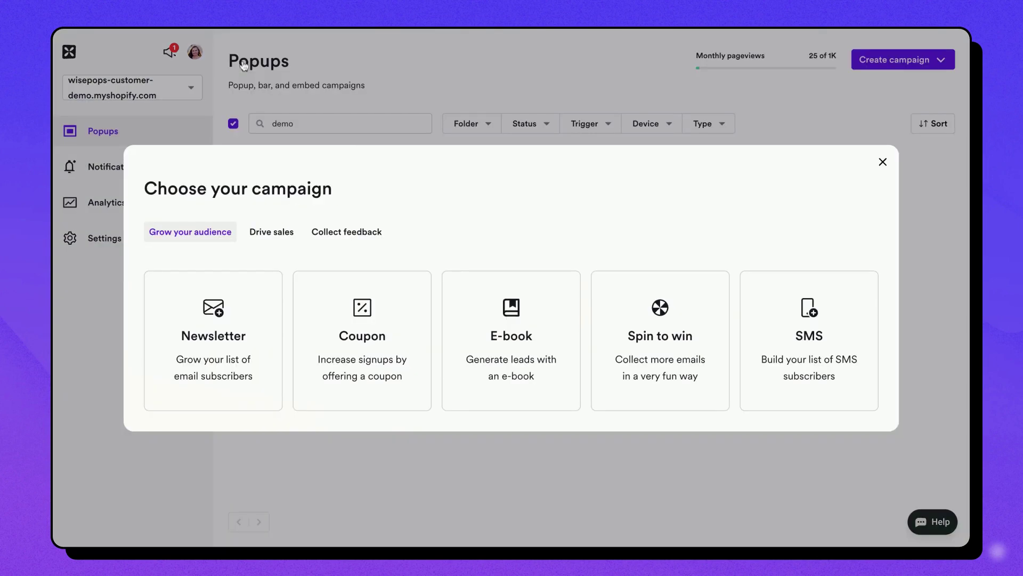
{"action": "left_click", "coordinate": [347, 240]}
{"action": "left_click", "coordinate": [288, 240]}
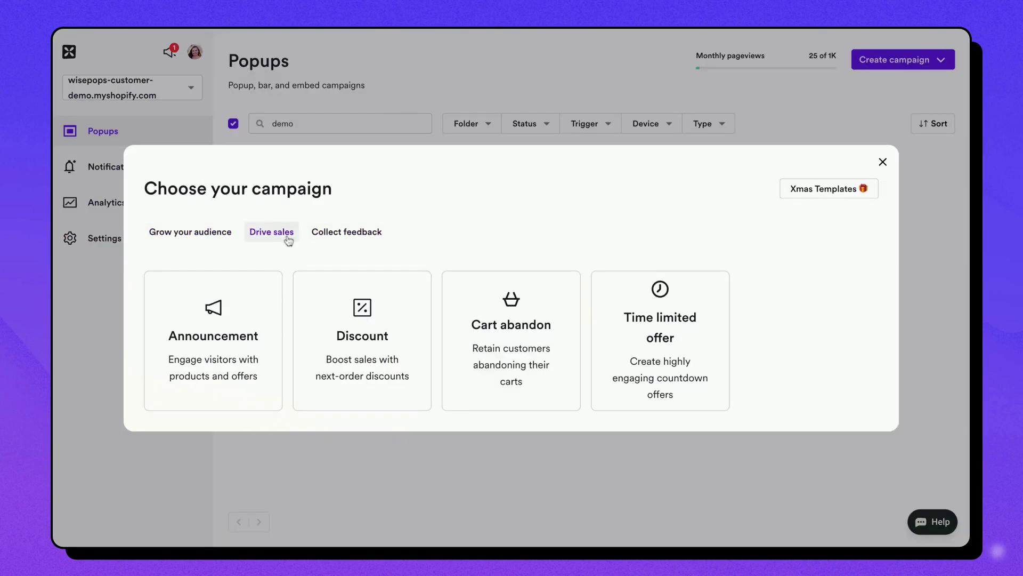
{"action": "left_click", "coordinate": [818, 194]}
{"action": "scroll", "coordinate": [434, 312], "scroll_direction": "down", "scroll_amount": 15}
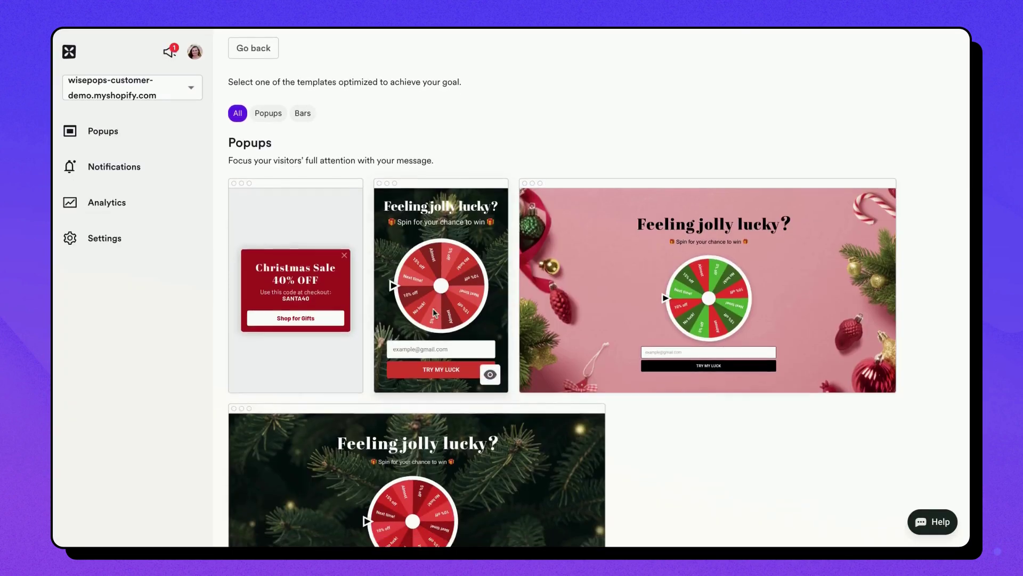
{"action": "scroll", "coordinate": [277, 140], "scroll_direction": "up", "scroll_amount": 20}
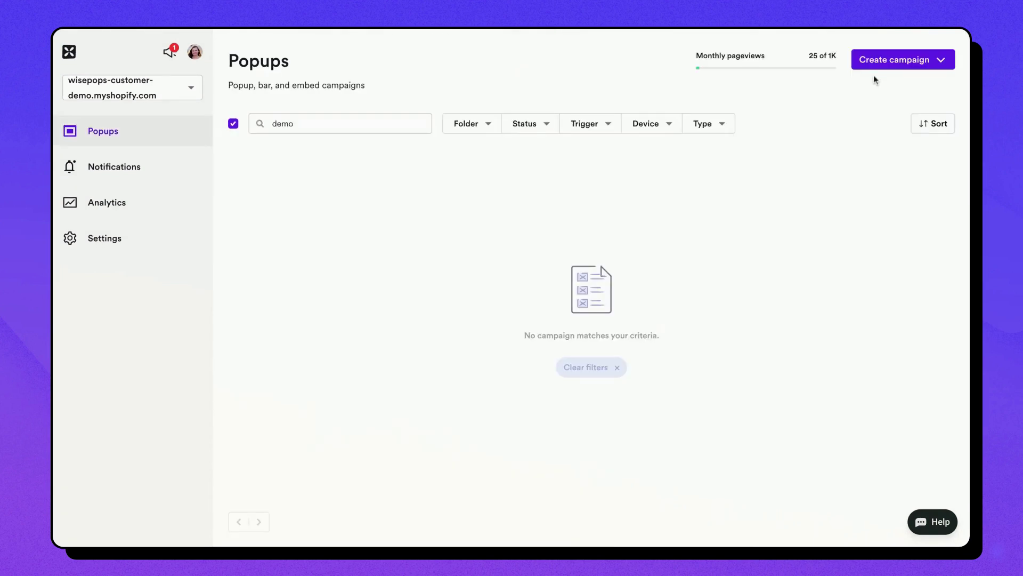
Start a new Custom Campaign from scratch and close the format chooser
{"action": "left_click", "coordinate": [874, 66]}
{"action": "left_click", "coordinate": [856, 144]}
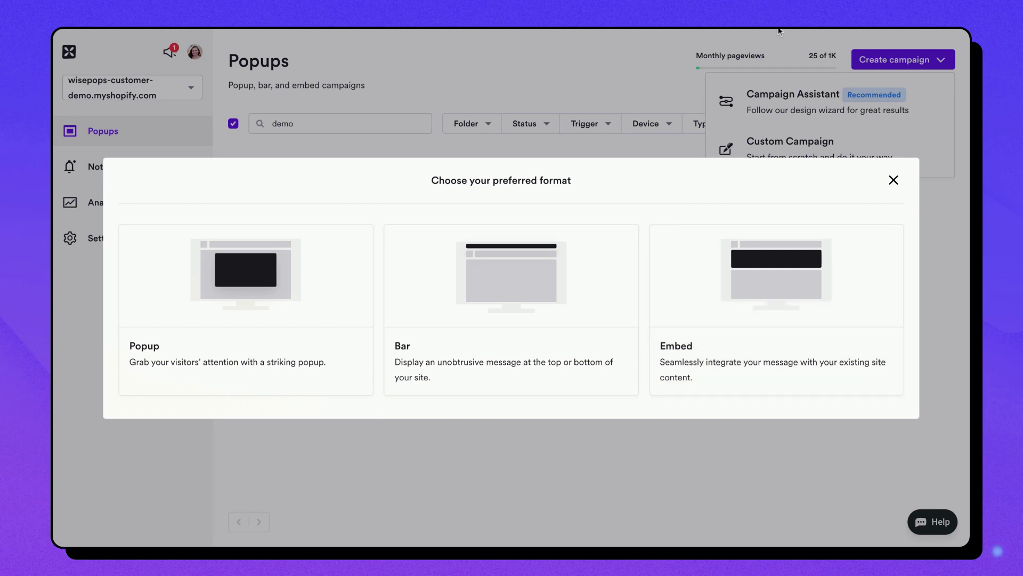
{"action": "left_click", "coordinate": [133, 142]}
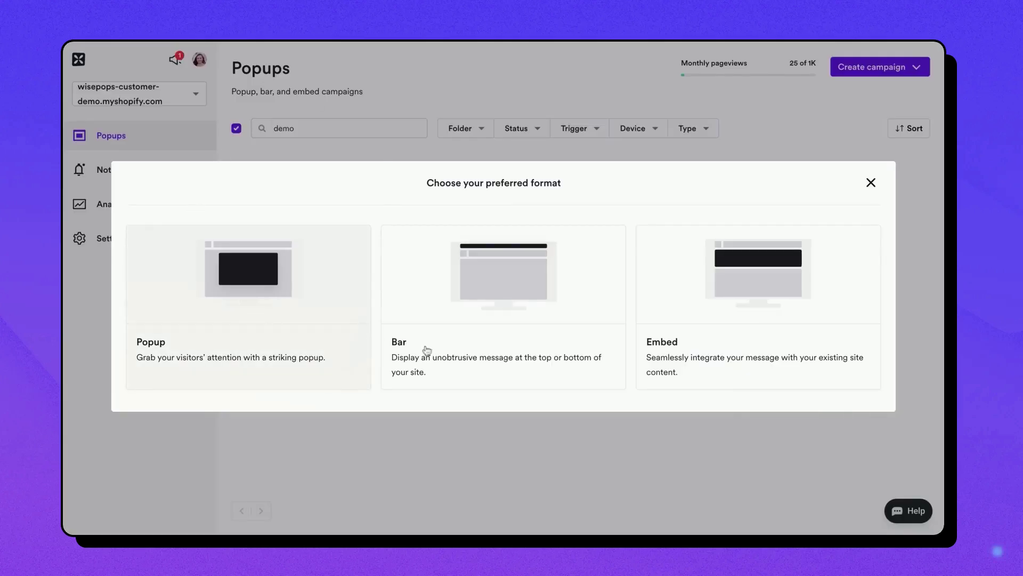
Choose the Popup format, size it Small, and blur the overlay to 2 px
{"action": "left_click", "coordinate": [277, 296]}
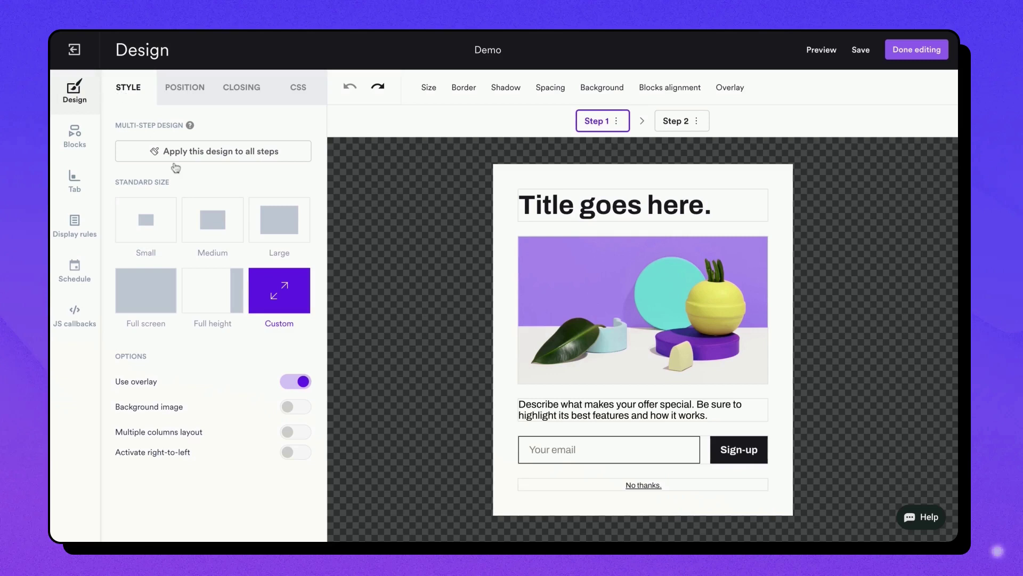
{"action": "left_click", "coordinate": [280, 219]}
{"action": "left_click", "coordinate": [213, 219]}
{"action": "left_click", "coordinate": [146, 220]}
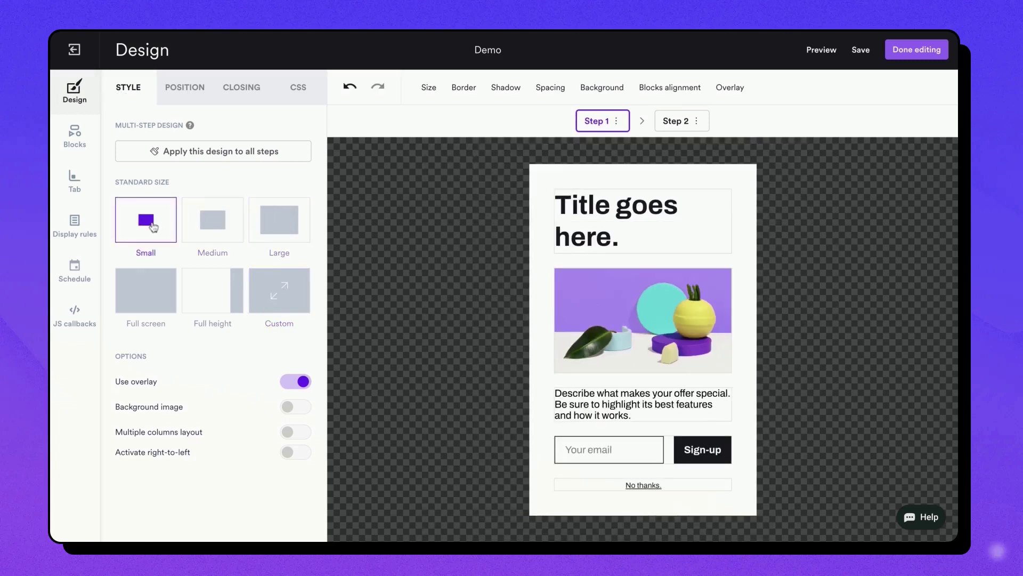
{"action": "left_click", "coordinate": [295, 381]}
{"action": "left_click", "coordinate": [296, 381]}
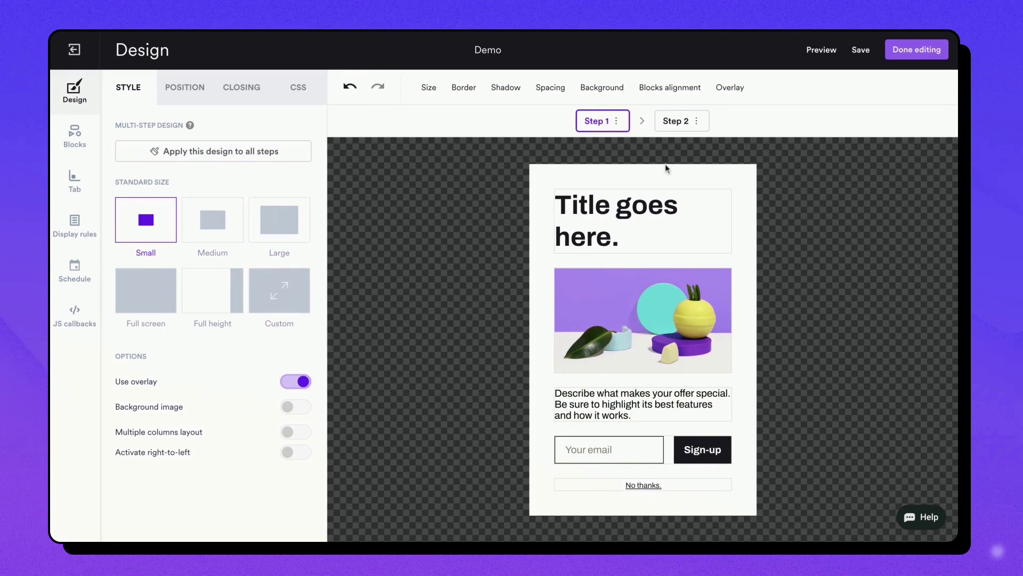
{"action": "left_click", "coordinate": [729, 88]}
{"action": "left_click_drag", "start_coordinate": [778, 152], "coordinate": [788, 152]}
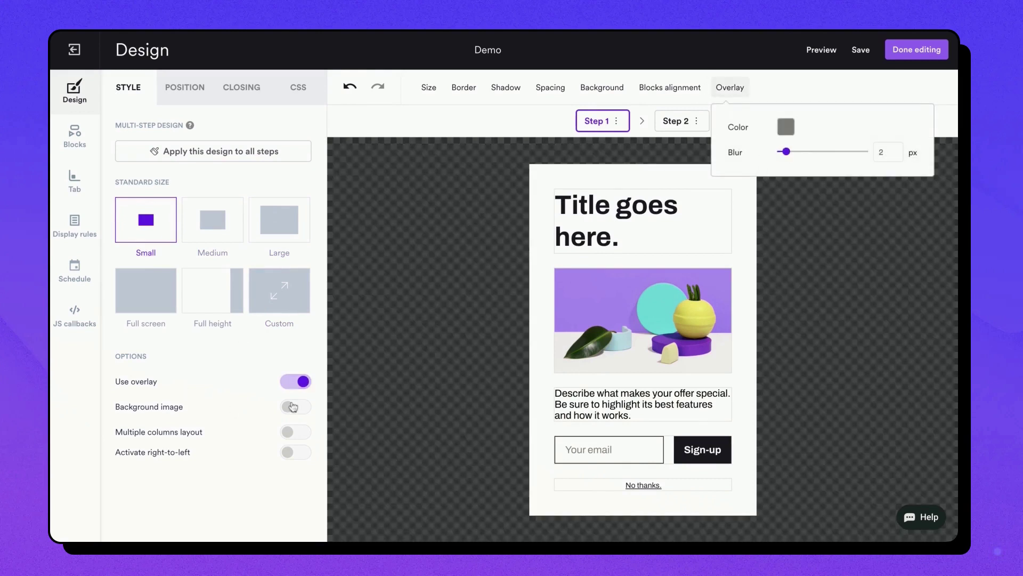
Give the popup a purple background by pasting a new hex colour value
{"action": "left_click", "coordinate": [293, 407]}
{"action": "left_click", "coordinate": [292, 407]}
{"action": "left_click", "coordinate": [602, 87]}
{"action": "left_click", "coordinate": [656, 127]}
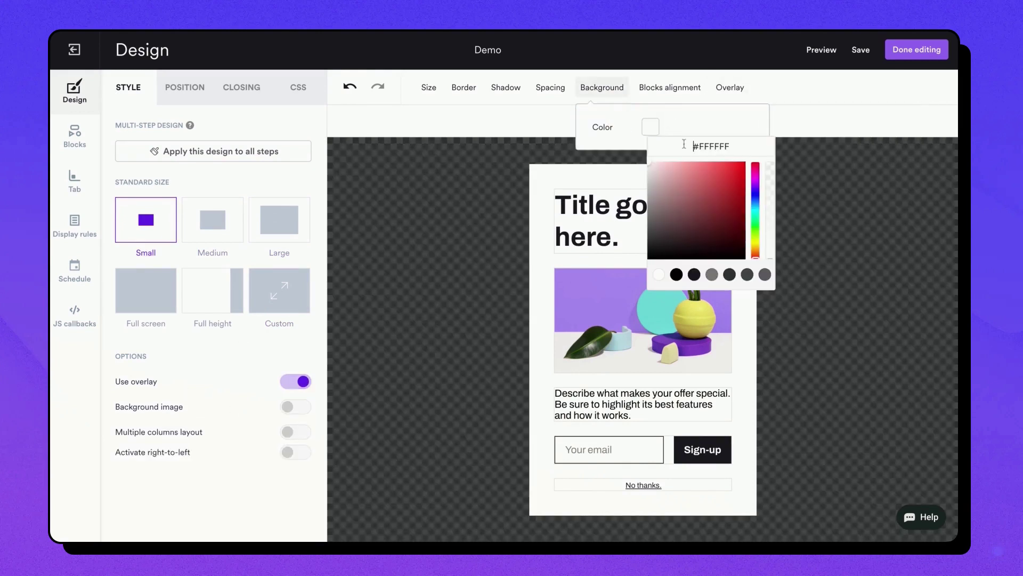
{"action": "left_click_drag", "start_coordinate": [683, 145], "coordinate": [731, 146]}
{"action": "key", "text": "ctrl+v"}
Style the popup title in Roboto at 30 px with centred alignment
{"action": "left_click", "coordinate": [612, 209]}
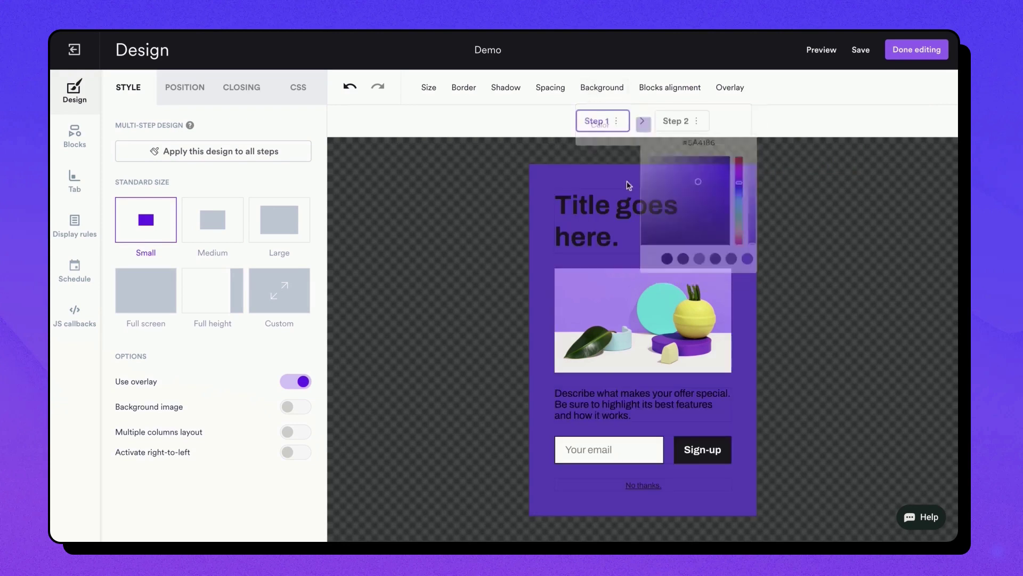
{"action": "double_click", "coordinate": [612, 208]}
{"action": "left_click", "coordinate": [440, 87]}
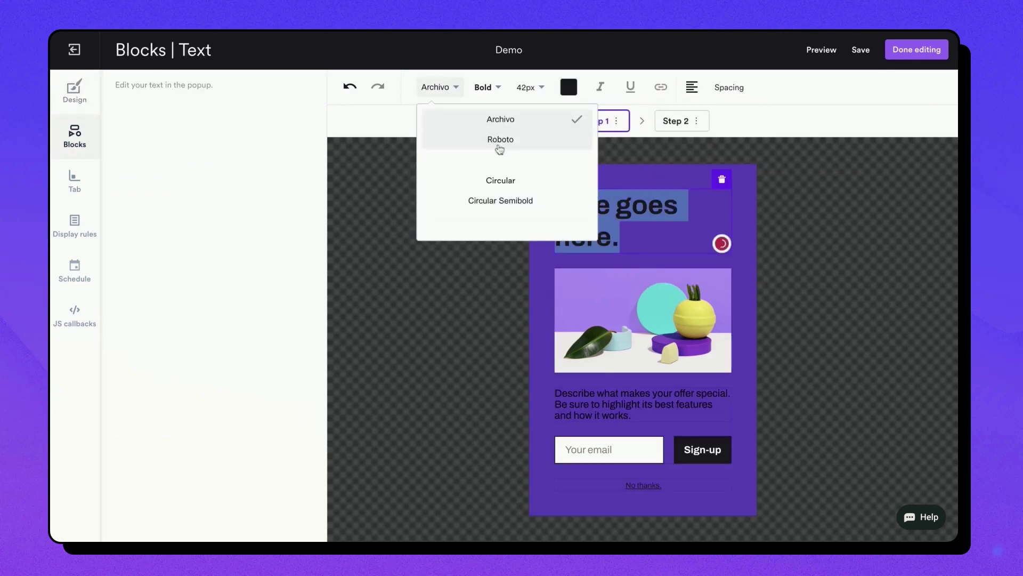
{"action": "left_click", "coordinate": [499, 145]}
{"action": "left_click", "coordinate": [524, 86]}
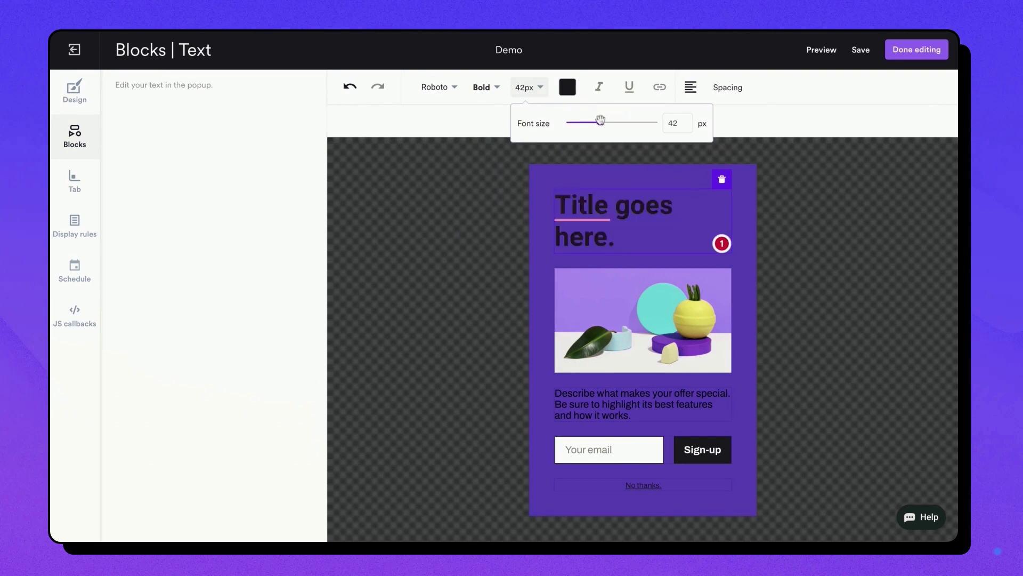
{"action": "left_click_drag", "start_coordinate": [598, 123], "coordinate": [588, 123]}
{"action": "left_click", "coordinate": [688, 88]}
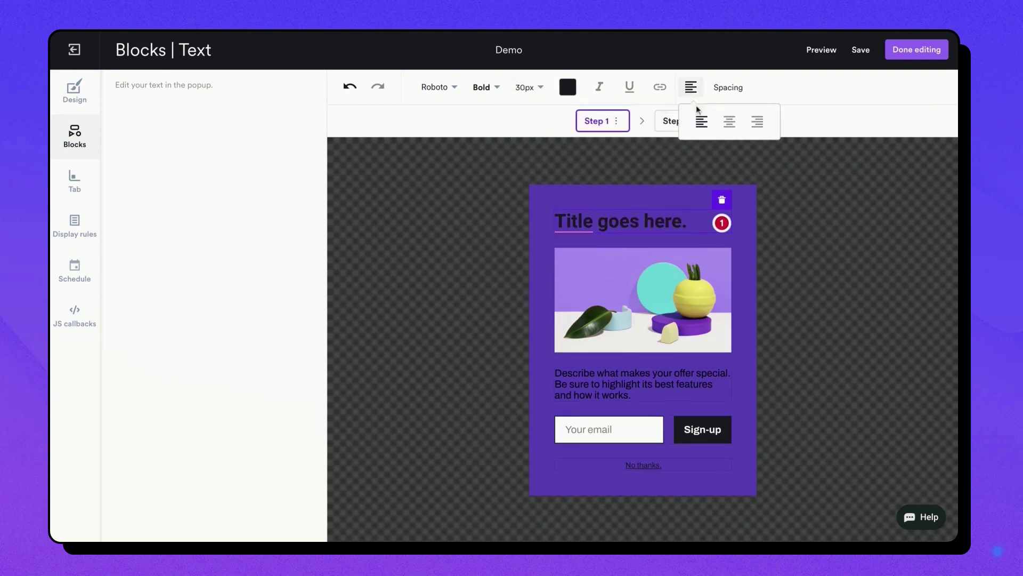
{"action": "left_click", "coordinate": [701, 122]}
Position the popup at the middle right and turn on the closing button
{"action": "left_click", "coordinate": [74, 91]}
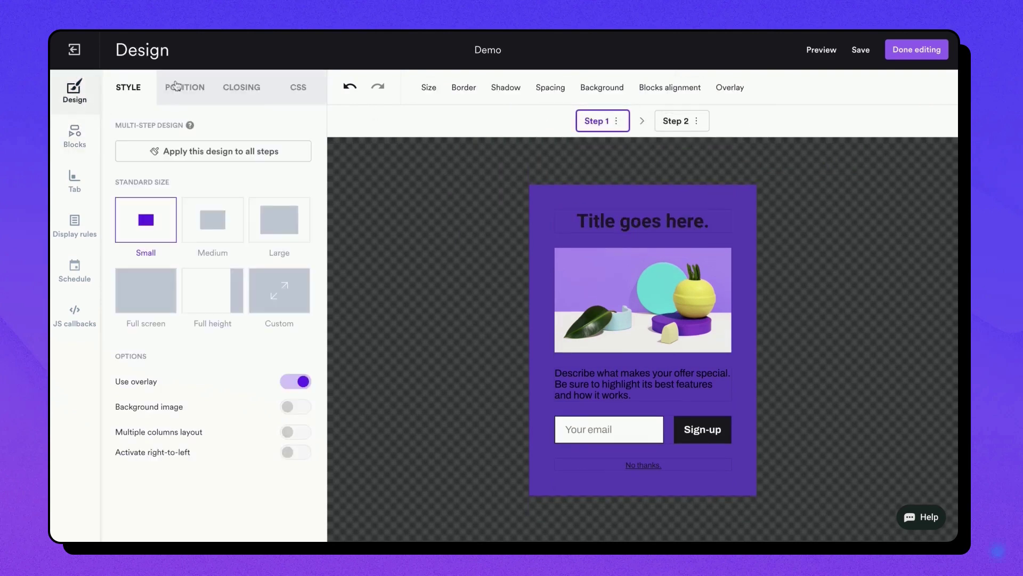
{"action": "left_click", "coordinate": [184, 87]}
{"action": "left_click", "coordinate": [293, 192]}
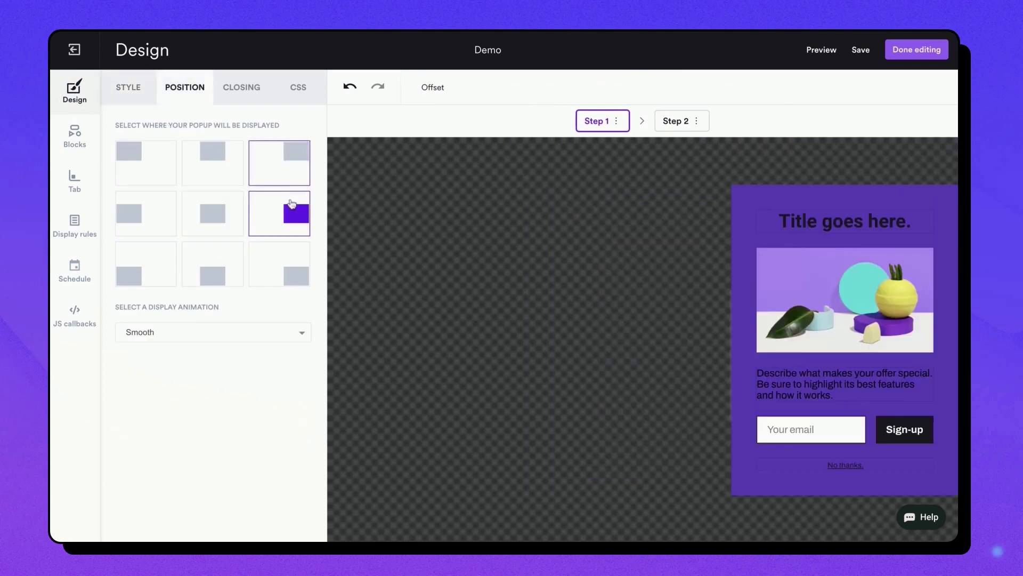
{"action": "left_click", "coordinate": [237, 89]}
{"action": "left_click", "coordinate": [292, 128]}
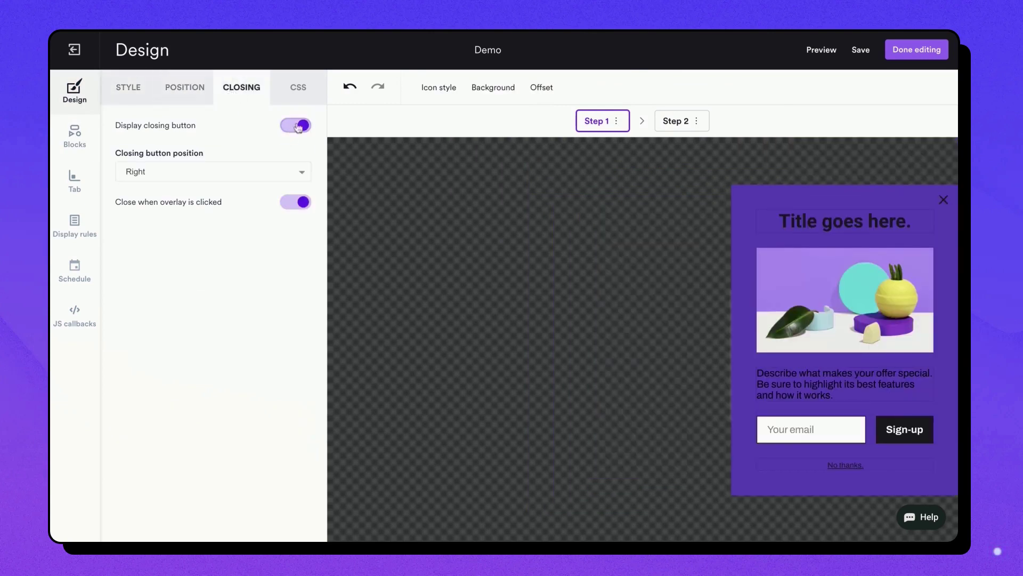
{"action": "left_click", "coordinate": [298, 92]}
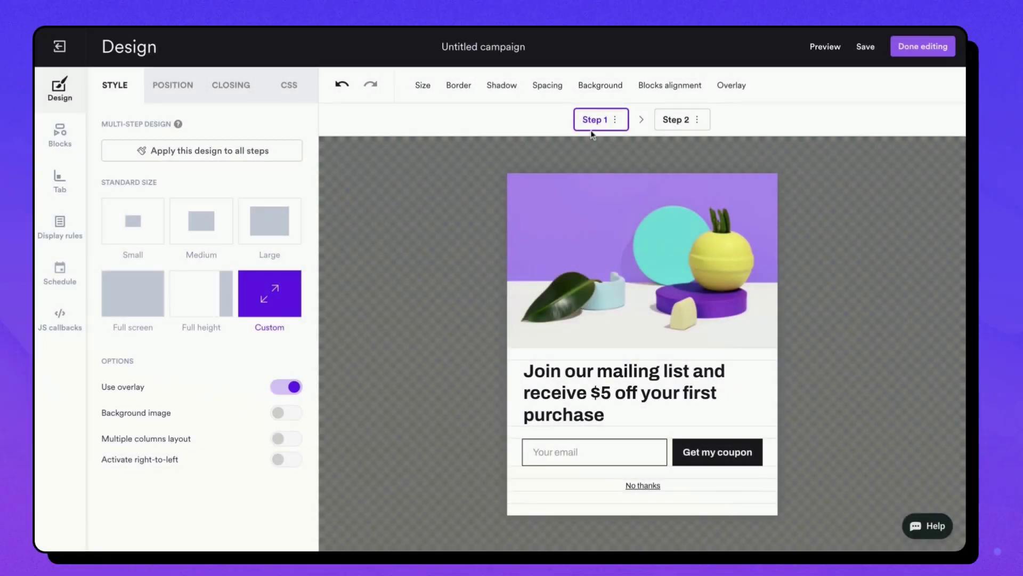
Insert a new step before Step 1, then review the Step 2 and Step 3 designs
{"action": "left_click", "coordinate": [600, 119]}
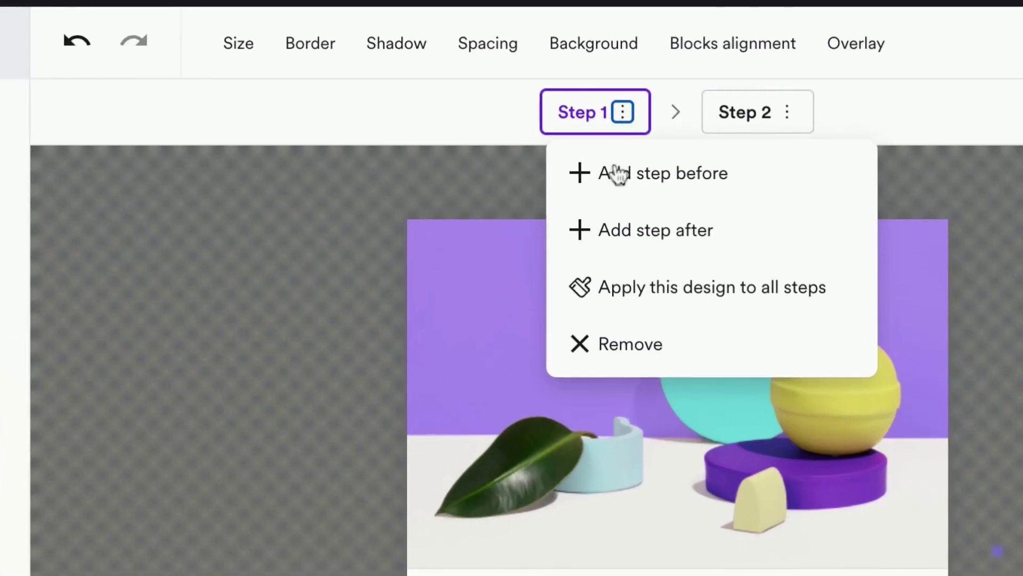
{"action": "left_click", "coordinate": [617, 171]}
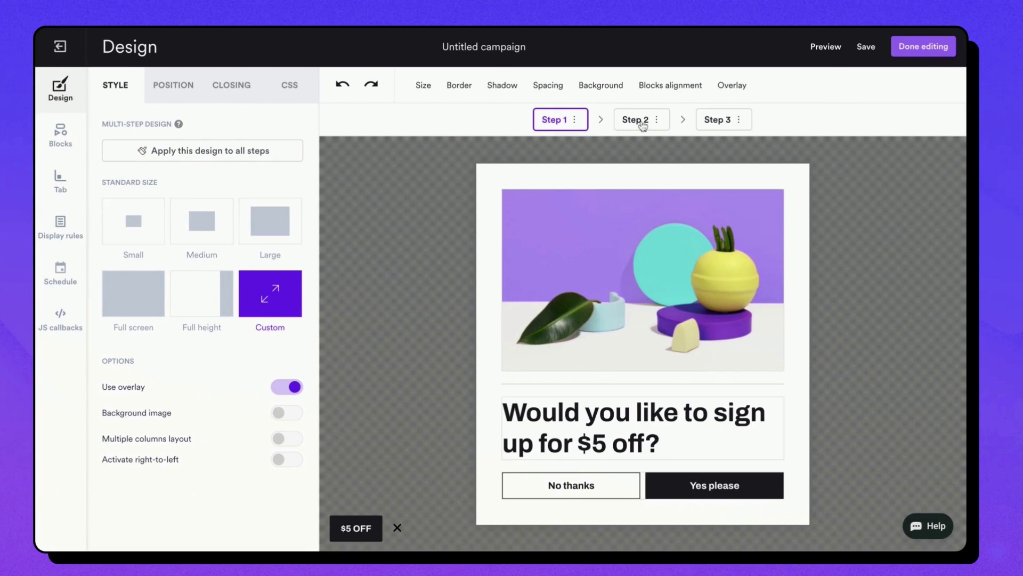
{"action": "left_click", "coordinate": [642, 124]}
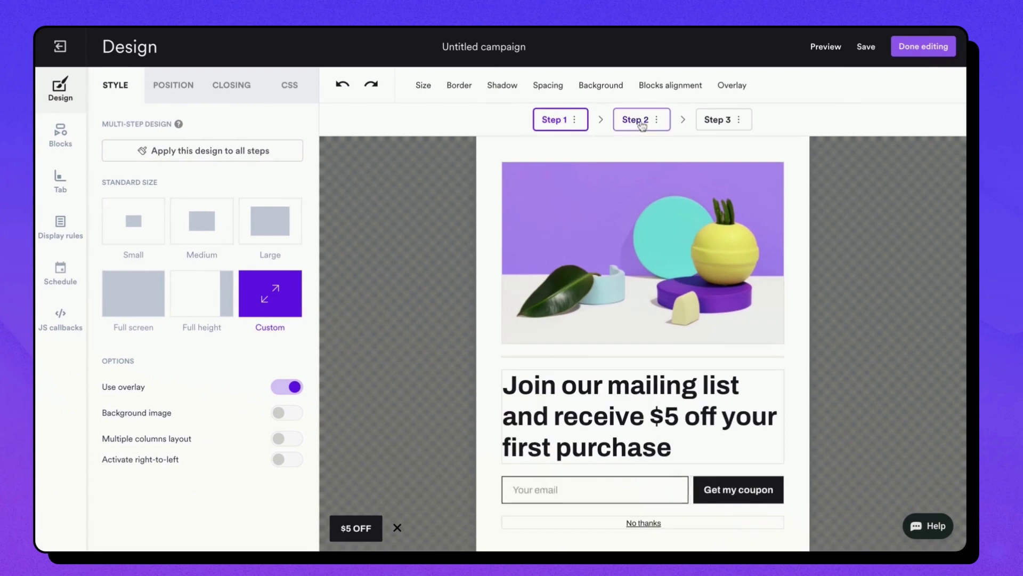
{"action": "left_click", "coordinate": [709, 121]}
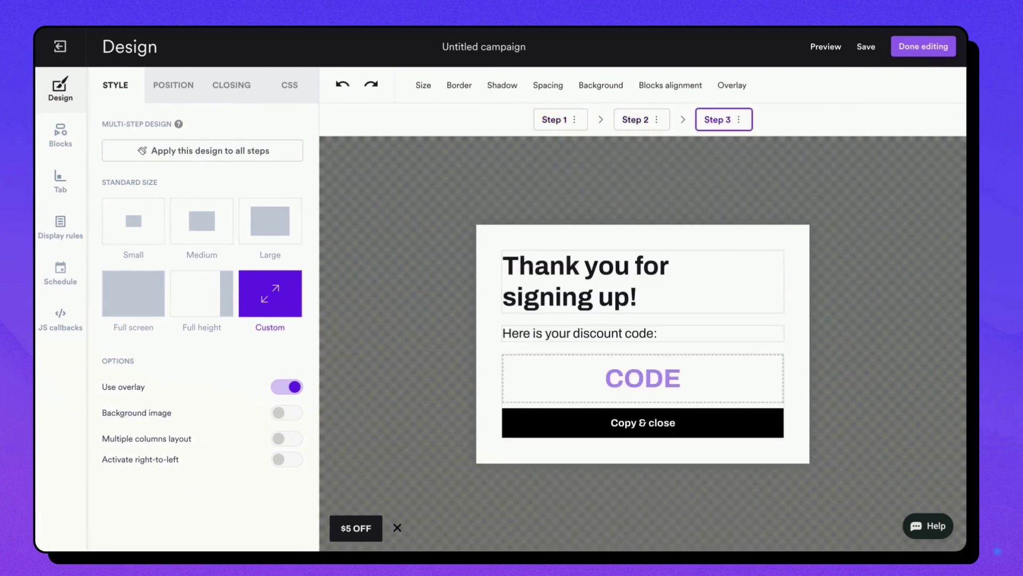
Preview the popup: accept the $5 offer, autofill the e-mail, then copy the coupon code
{"action": "left_click", "coordinate": [825, 53]}
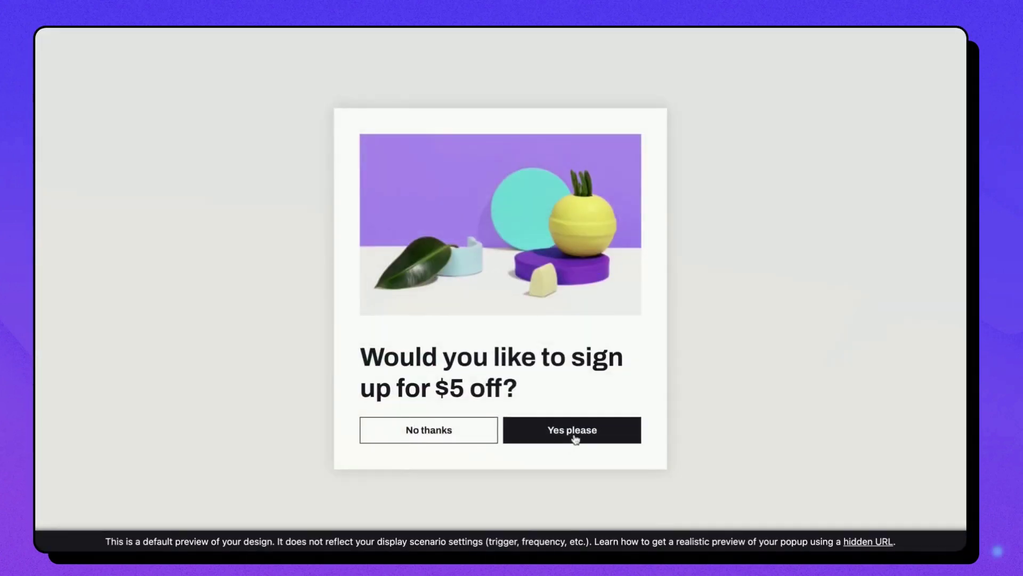
{"action": "left_click", "coordinate": [574, 430]}
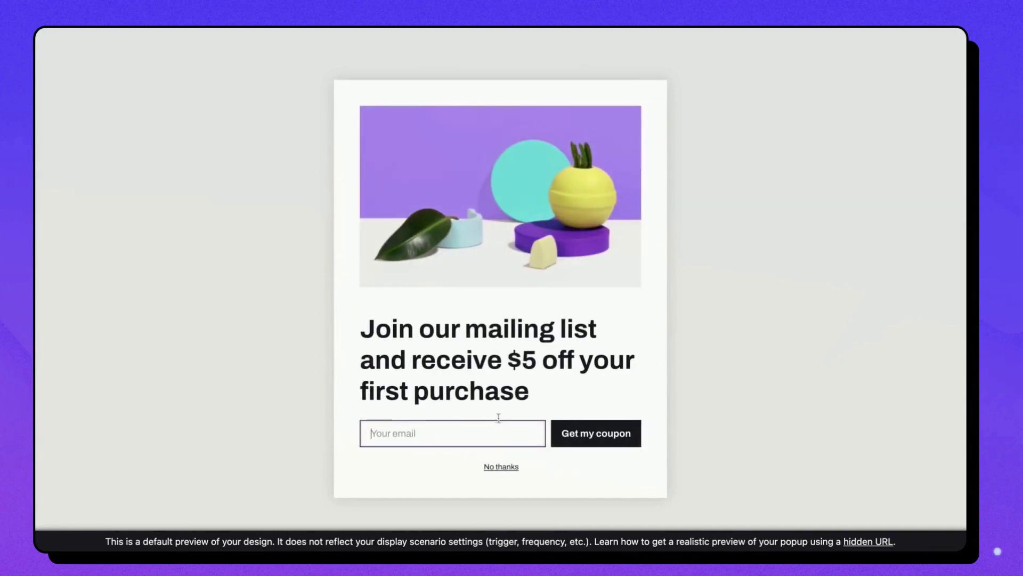
{"action": "key", "text": "Down"}
{"action": "key", "text": "Return"}
{"action": "left_click", "coordinate": [605, 441]}
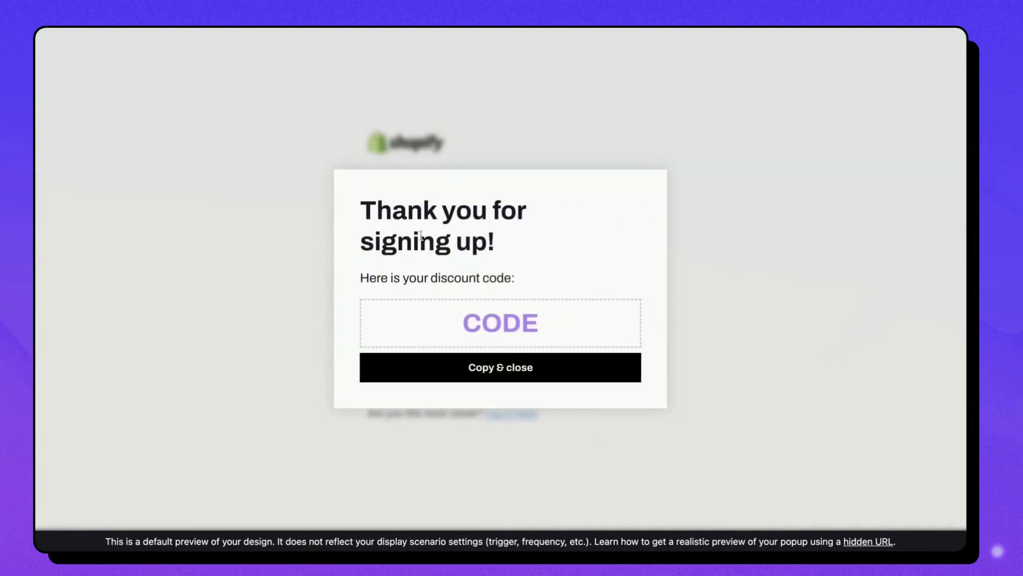
{"action": "left_click", "coordinate": [505, 367]}
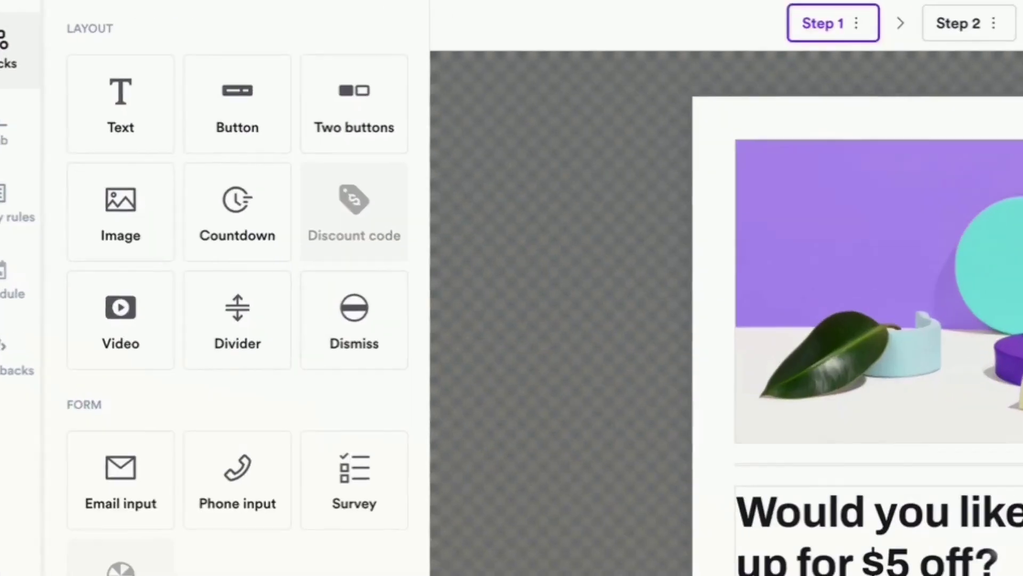
Replace Step 1's image with Video and Countdown blocks between headline and buttons
{"action": "scroll", "coordinate": [160, 288], "scroll_direction": "down", "scroll_amount": 2}
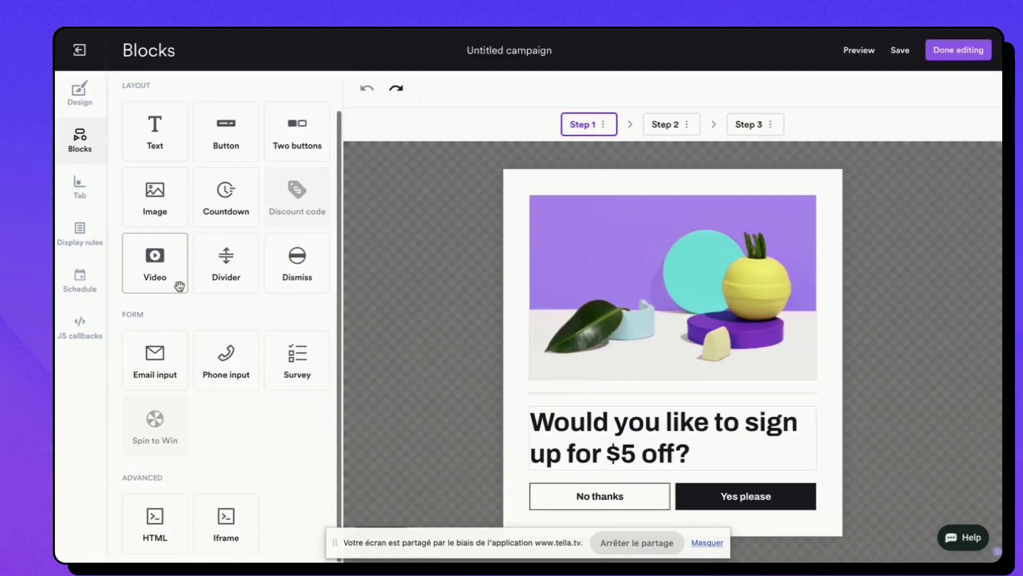
{"action": "left_click", "coordinate": [814, 191]}
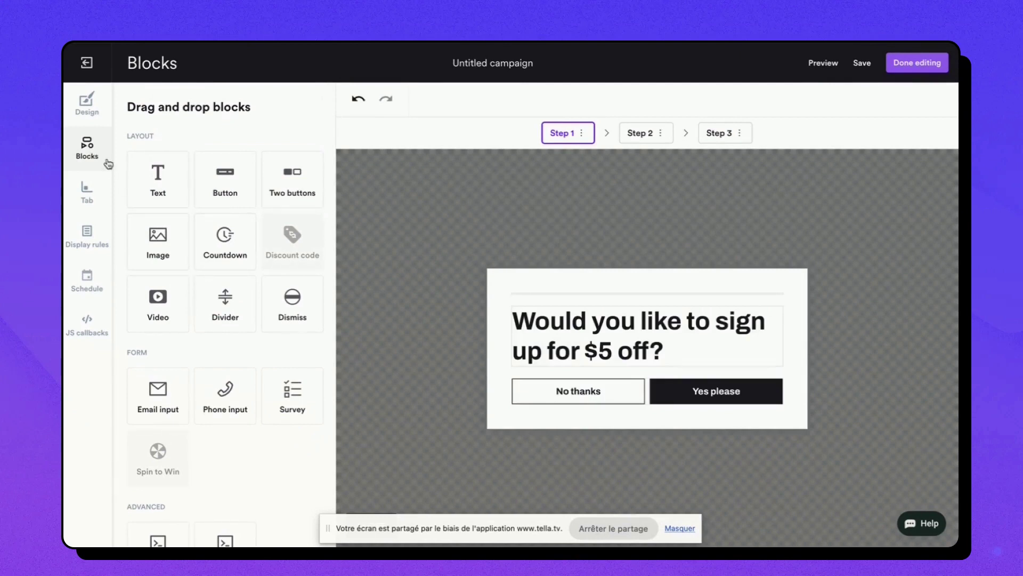
{"action": "left_click", "coordinate": [176, 306]}
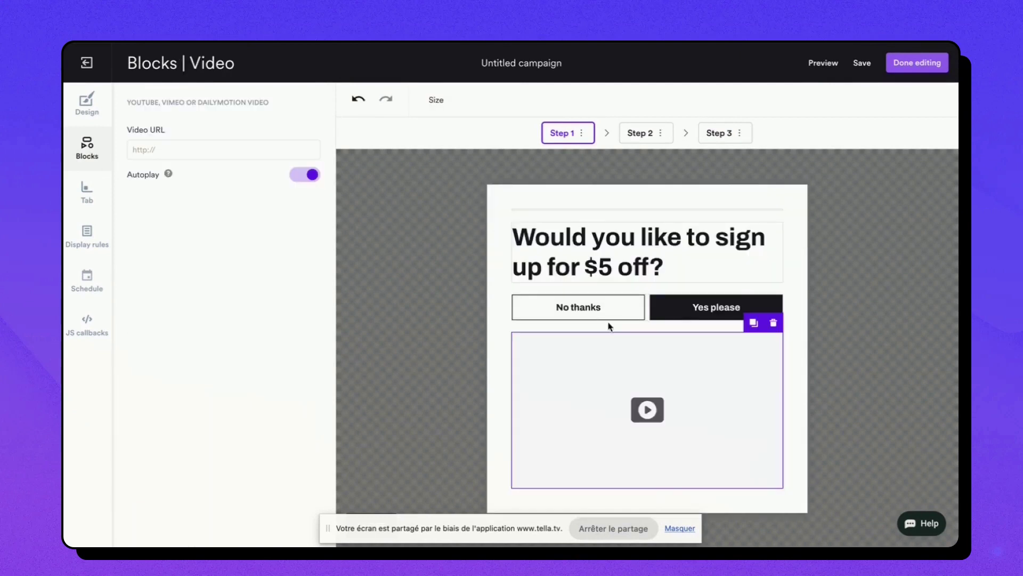
{"action": "left_click", "coordinate": [86, 144]}
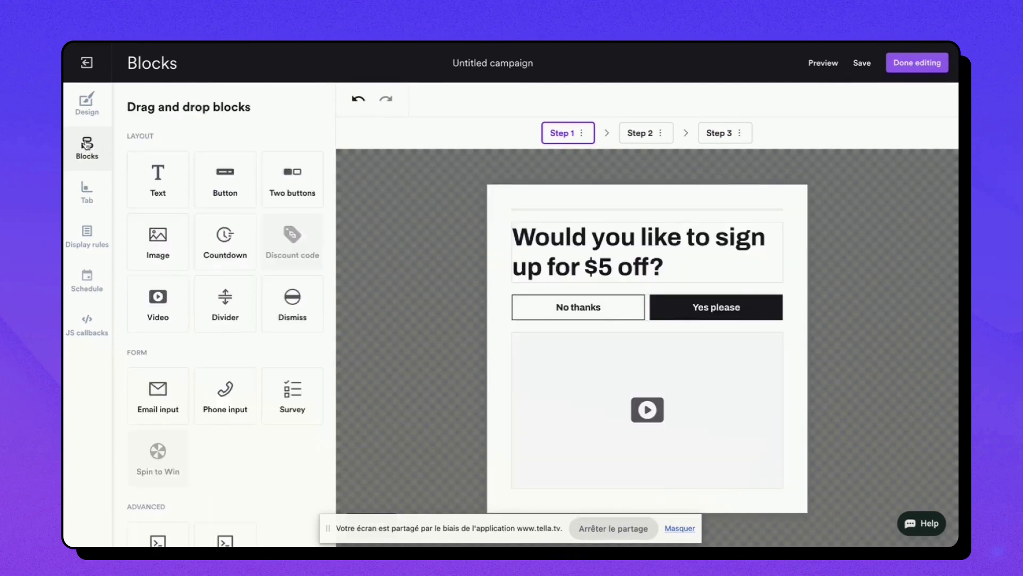
{"action": "left_click", "coordinate": [228, 262]}
{"action": "left_click", "coordinate": [602, 447]}
{"action": "left_click_drag", "start_coordinate": [602, 447], "coordinate": [610, 266]}
{"action": "left_click_drag", "start_coordinate": [665, 483], "coordinate": [655, 287]}
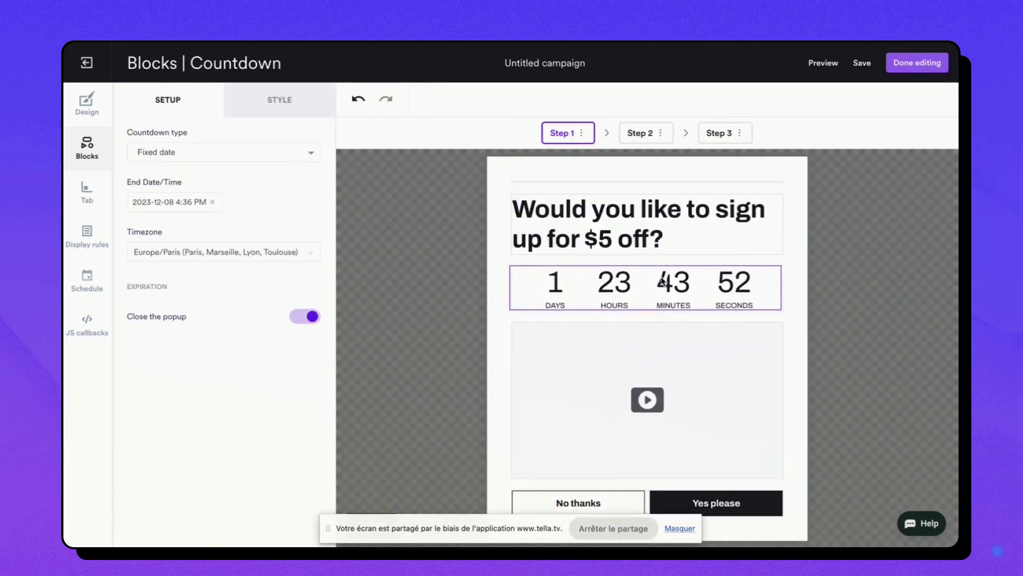
Sync the Step 2 e-mail form to the Campaign testing Variation B list
{"action": "left_click", "coordinate": [76, 148]}
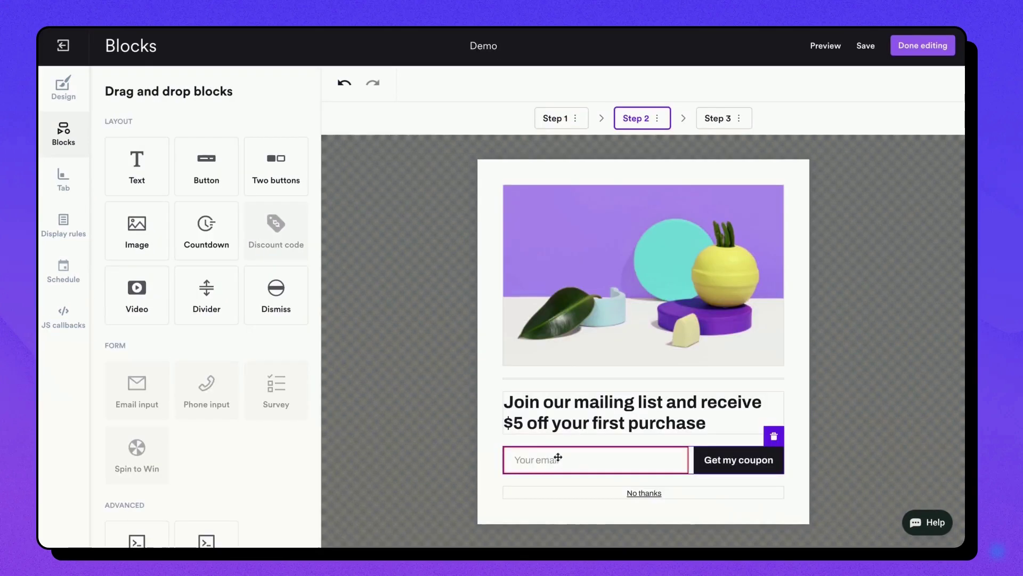
{"action": "left_click", "coordinate": [554, 459]}
{"action": "left_click", "coordinate": [118, 84]}
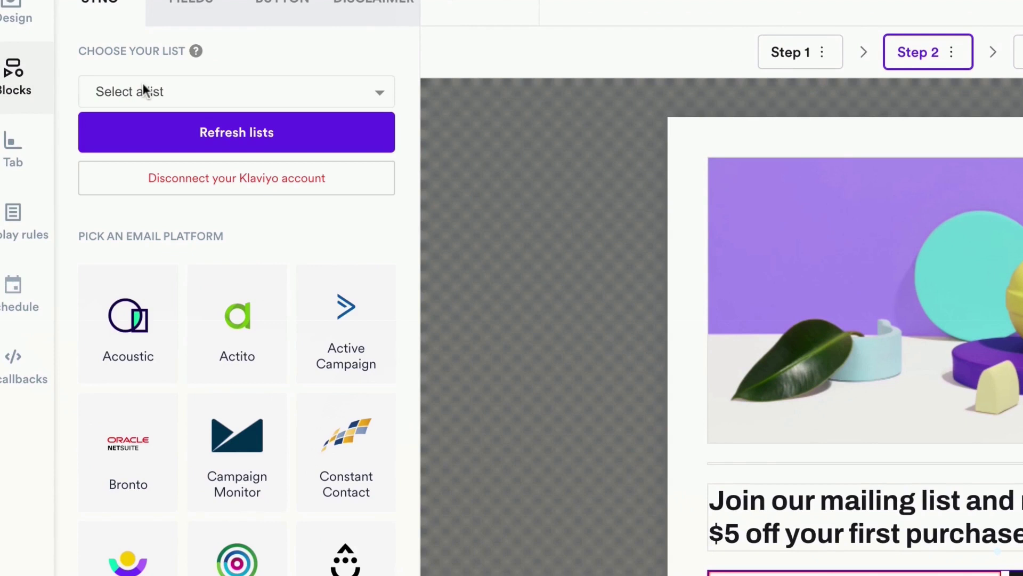
{"action": "left_click", "coordinate": [143, 85]}
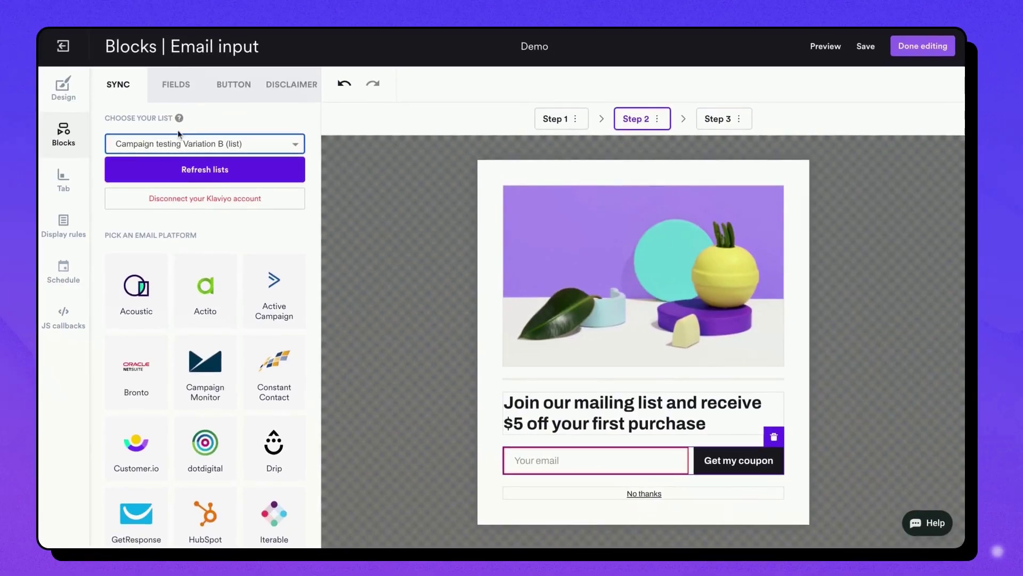
Add a phone number field and a terms checkbox above the button
{"action": "left_click", "coordinate": [176, 84]}
{"action": "left_click", "coordinate": [140, 281]}
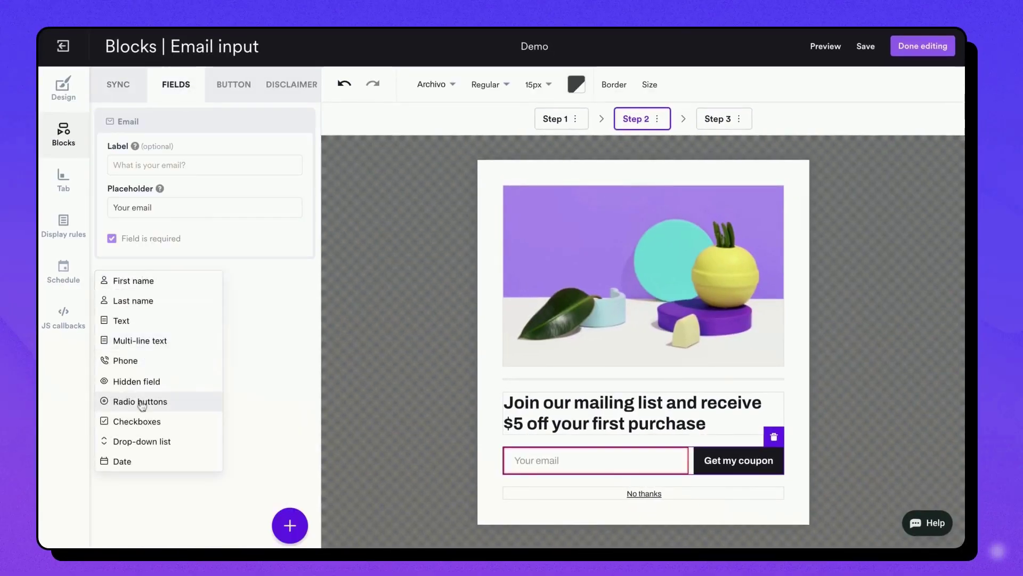
{"action": "left_click", "coordinate": [128, 361]}
{"action": "left_click", "coordinate": [291, 84]}
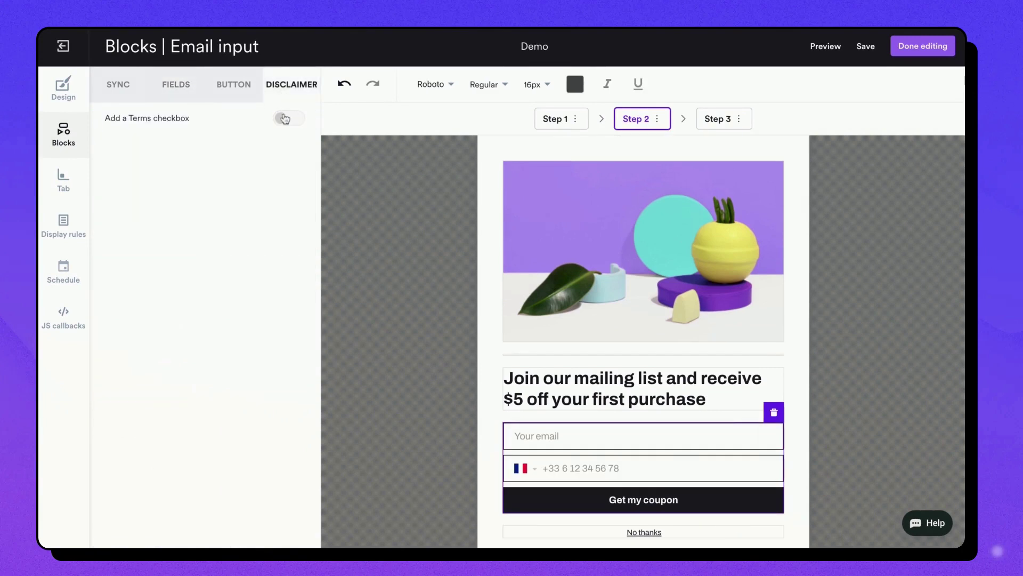
{"action": "left_click", "coordinate": [285, 118]}
{"action": "left_click", "coordinate": [204, 285]}
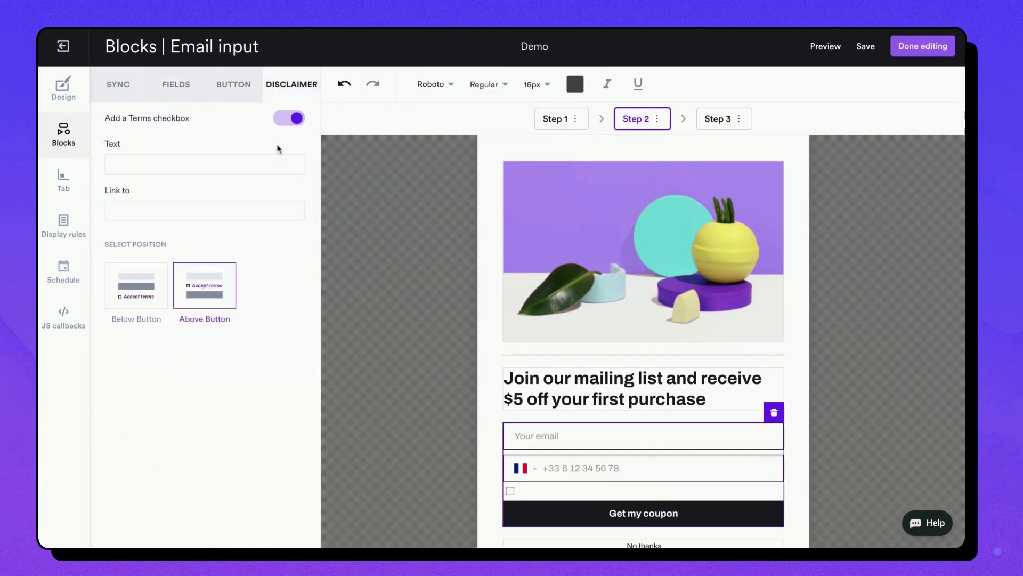
{"action": "left_click", "coordinate": [63, 180]}
Show the $5 OFF tab only after the popup closes, at the middle left
{"action": "left_click", "coordinate": [114, 179]}
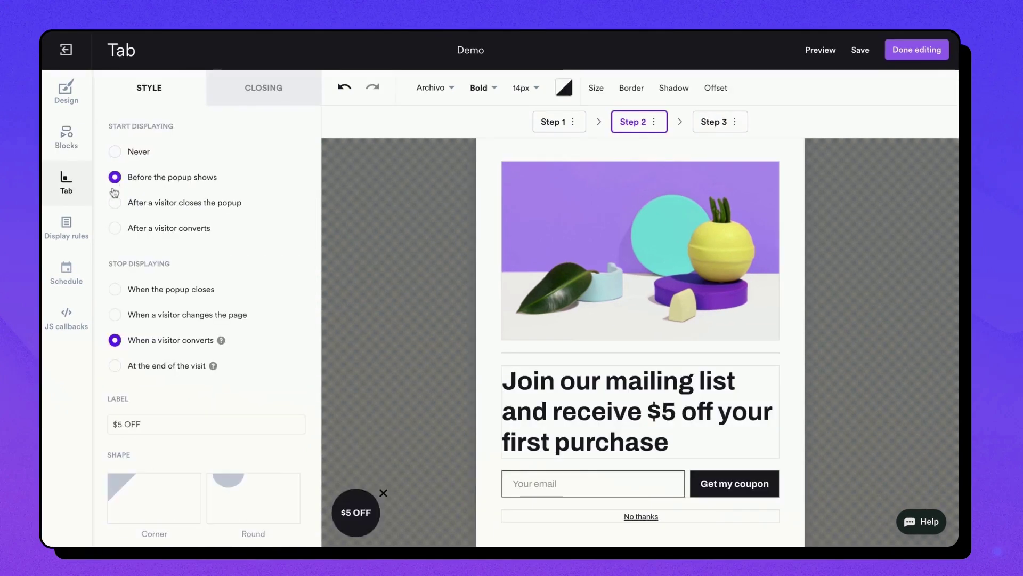
{"action": "left_click", "coordinate": [115, 203]}
{"action": "scroll", "coordinate": [140, 321], "scroll_direction": "down", "scroll_amount": 1}
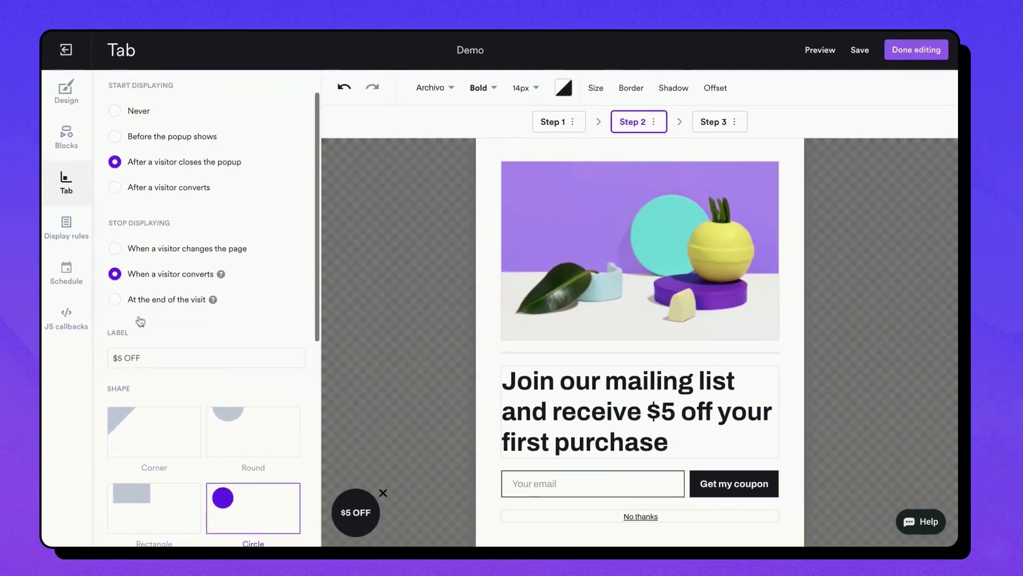
{"action": "scroll", "coordinate": [140, 321], "scroll_direction": "down", "scroll_amount": 6}
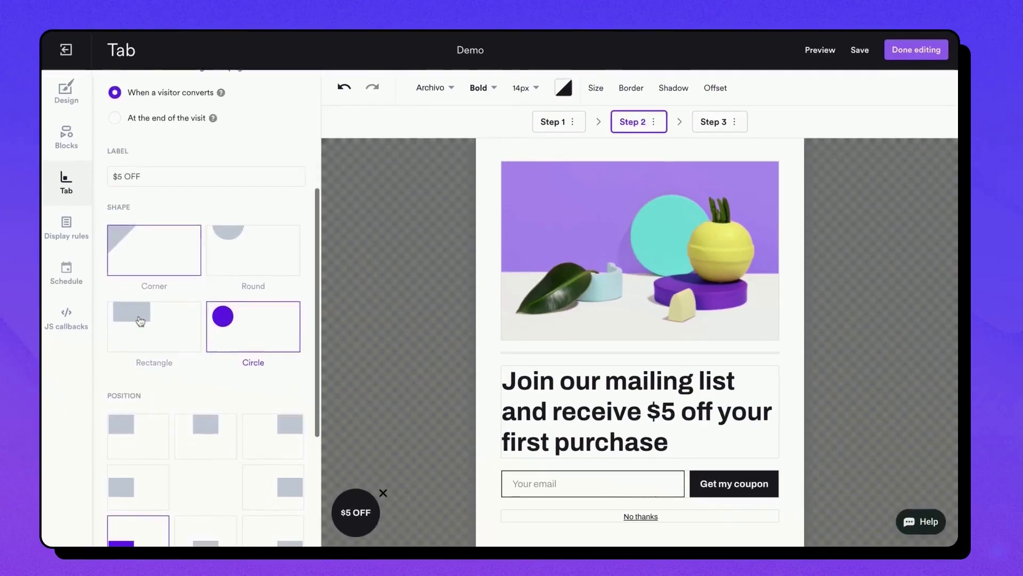
{"action": "left_click", "coordinate": [270, 281]}
{"action": "left_click", "coordinate": [152, 287]}
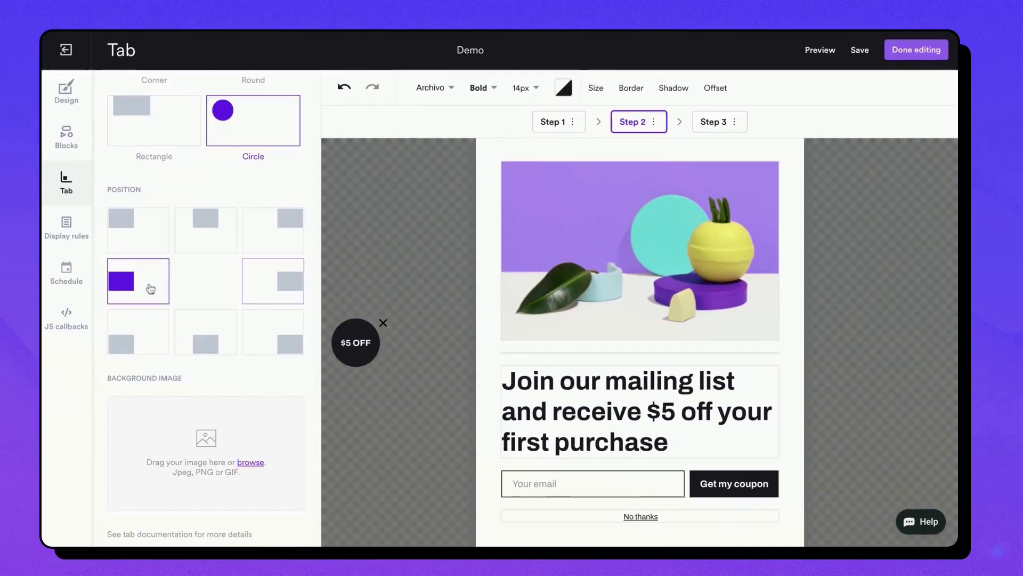
{"action": "scroll", "coordinate": [153, 288], "scroll_direction": "up", "scroll_amount": 4}
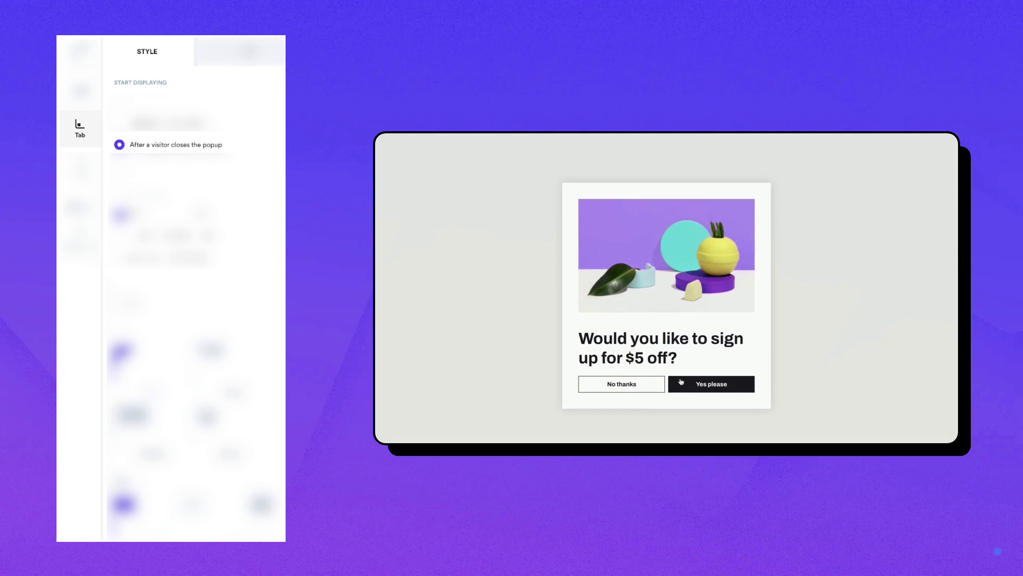
Close the popup and reopen it from the $5 OFF tab to test it
{"action": "left_click", "coordinate": [491, 367]}
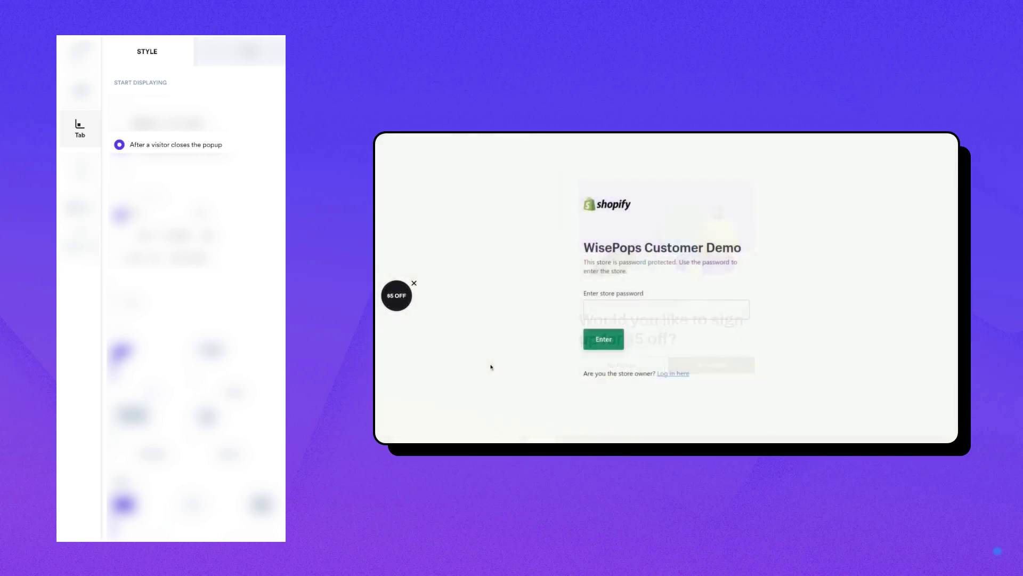
{"action": "left_click", "coordinate": [398, 298]}
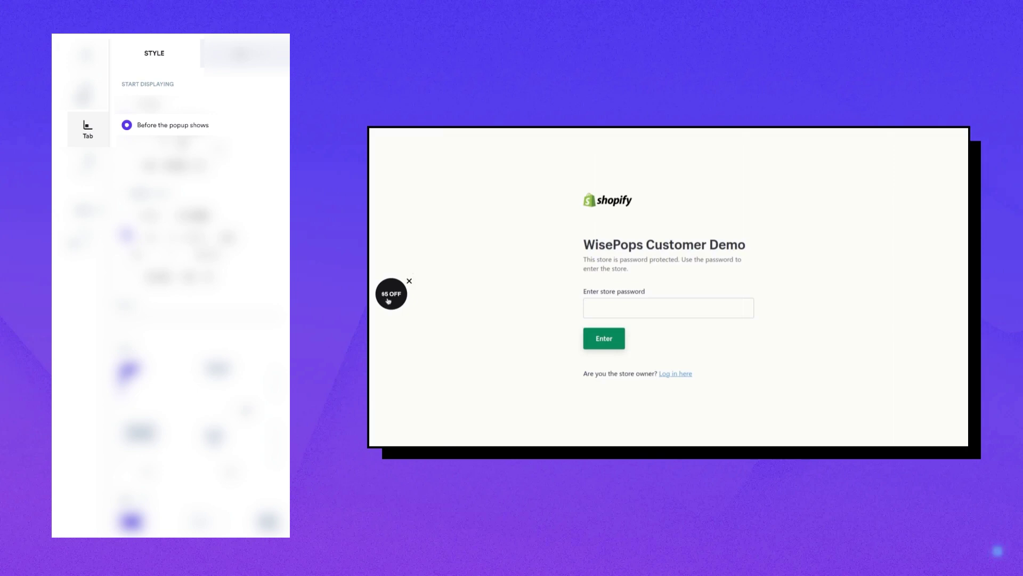
{"action": "left_click", "coordinate": [389, 300]}
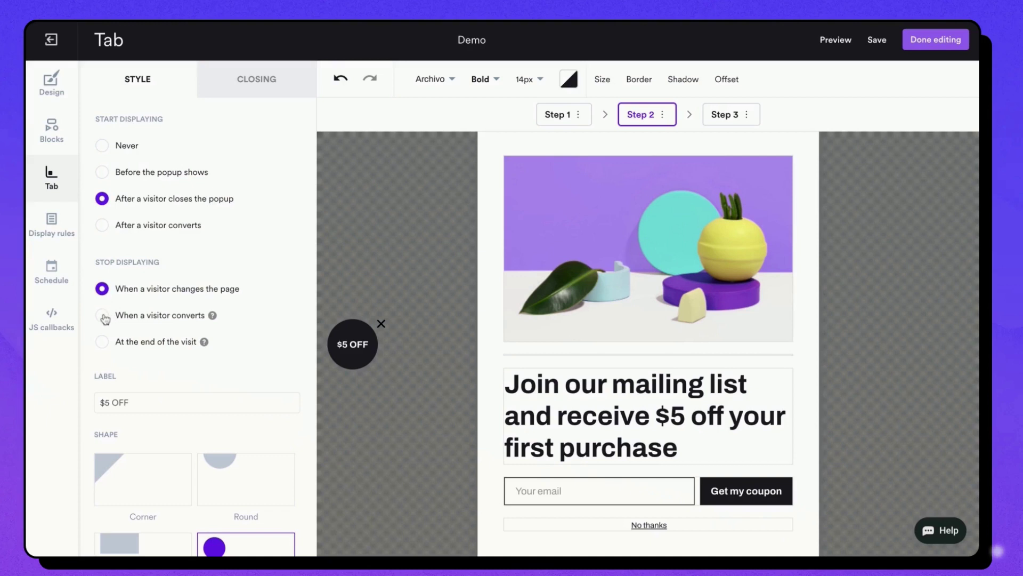
Keep showing the teaser tab until the end of the visit instead of stopping on conversion
{"action": "left_click", "coordinate": [103, 315]}
{"action": "left_click", "coordinate": [103, 341]}
{"action": "scroll", "coordinate": [144, 358], "scroll_direction": "down", "scroll_amount": 8}
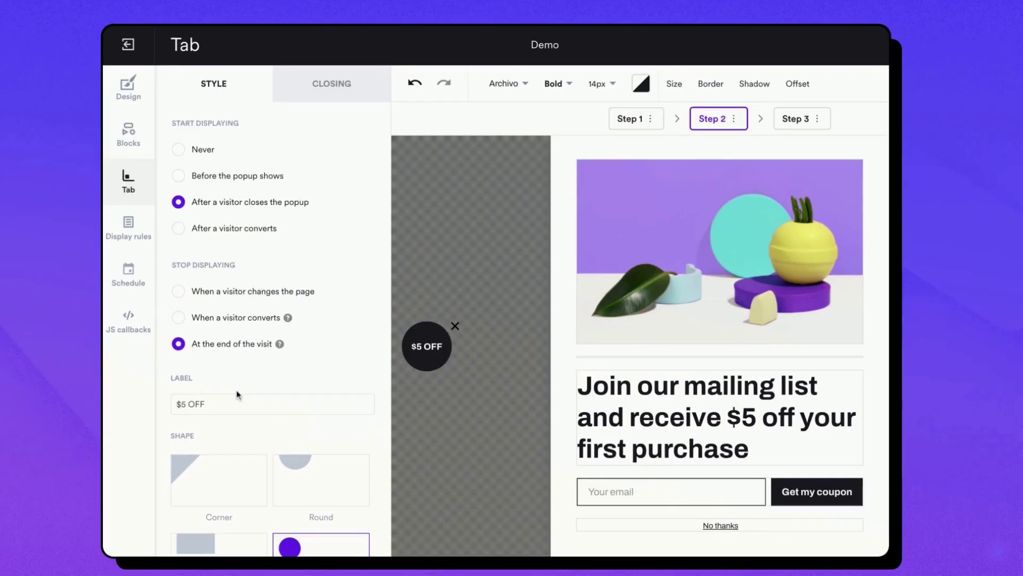
Clear the $5 OFF tab label, make the tab a middle-left circle, then open Display rules
{"action": "left_click", "coordinate": [225, 404]}
{"action": "key", "text": "BackSpace"}
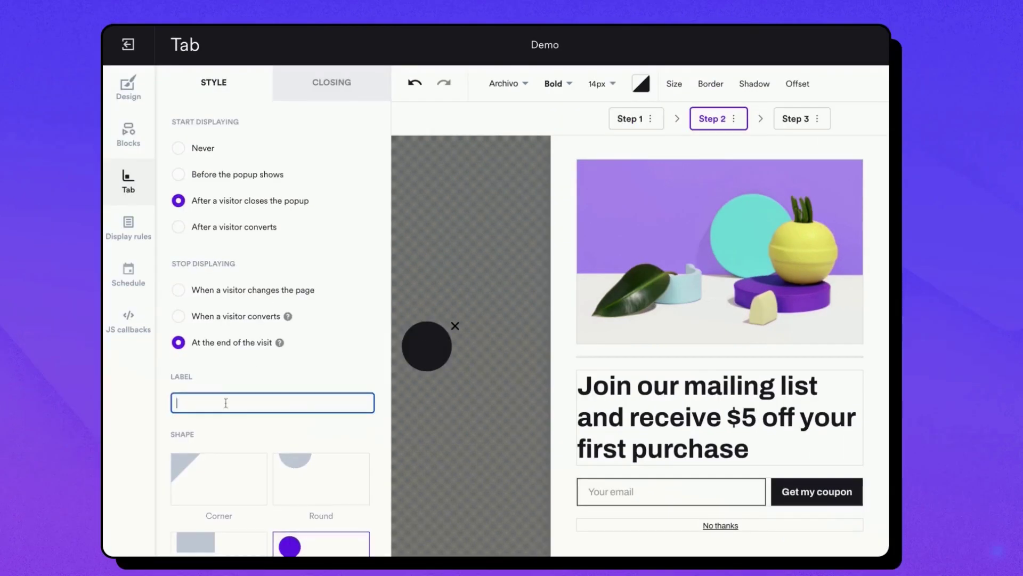
{"action": "scroll", "coordinate": [224, 402], "scroll_direction": "down", "scroll_amount": 5}
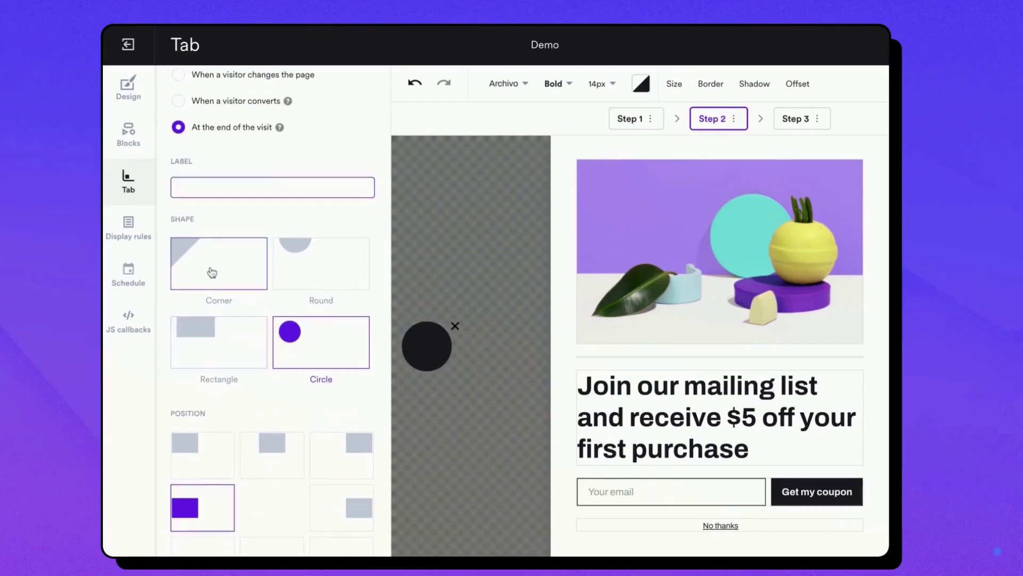
{"action": "left_click", "coordinate": [212, 276]}
{"action": "left_click", "coordinate": [296, 330]}
{"action": "scroll", "coordinate": [288, 373], "scroll_direction": "down", "scroll_amount": 4}
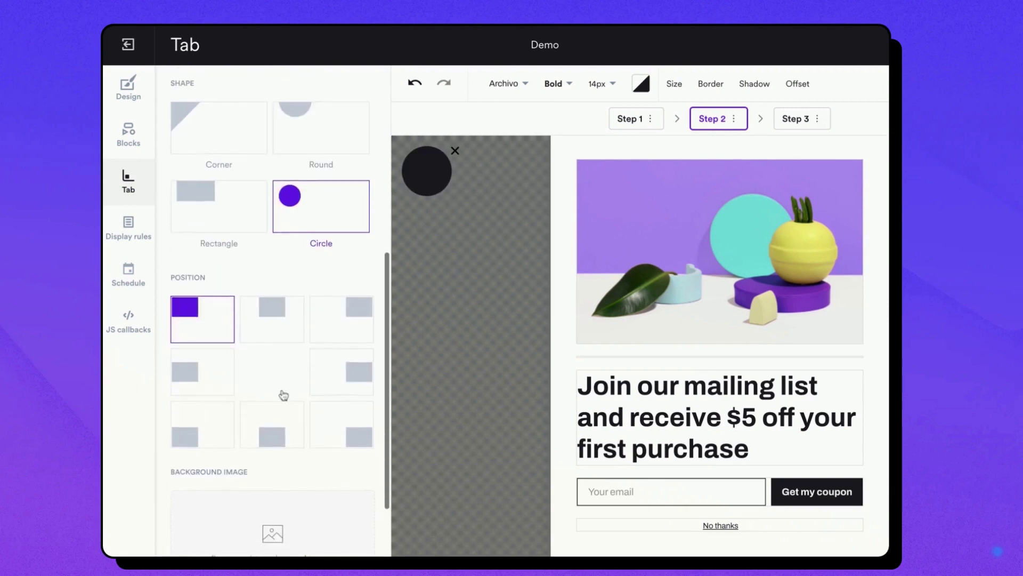
{"action": "left_click", "coordinate": [203, 363]}
{"action": "scroll", "coordinate": [239, 416], "scroll_direction": "down", "scroll_amount": 2}
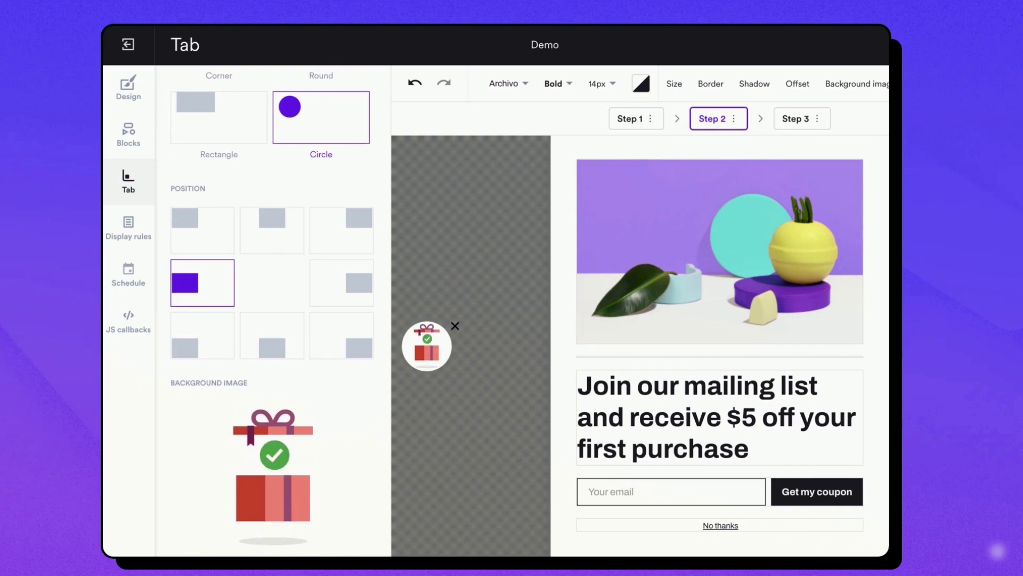
{"action": "left_click", "coordinate": [128, 226]}
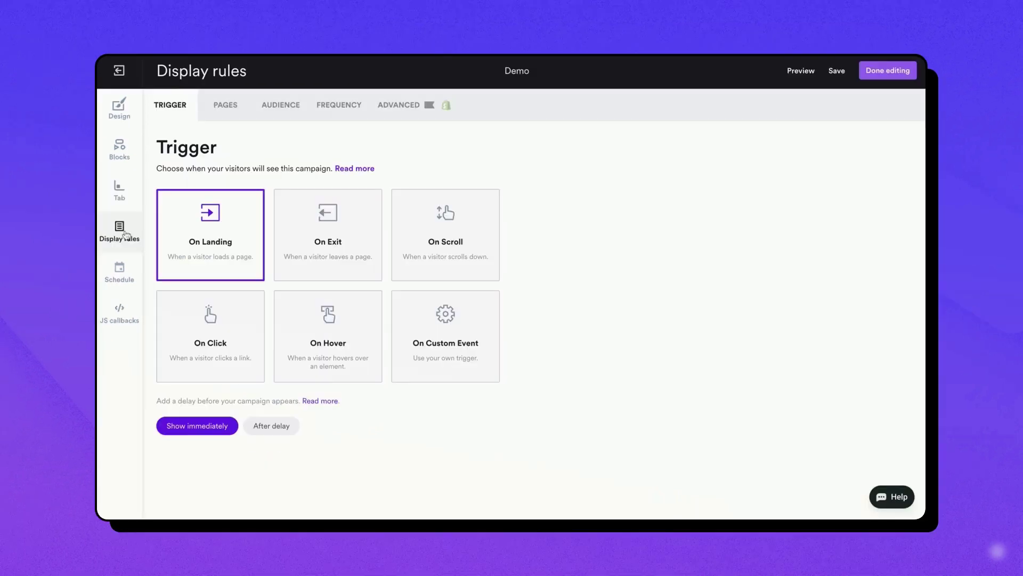
Look through the Pages, Audience, Frequency and Advanced display-rule tabs, then return to Trigger
{"action": "left_click", "coordinate": [226, 106]}
{"action": "left_click", "coordinate": [274, 109]}
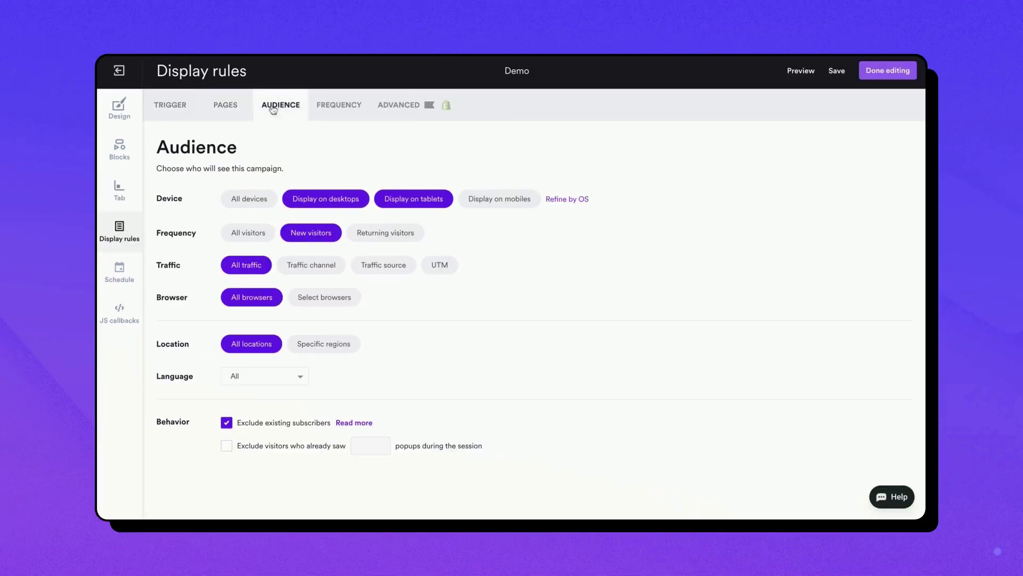
{"action": "left_click", "coordinate": [334, 110]}
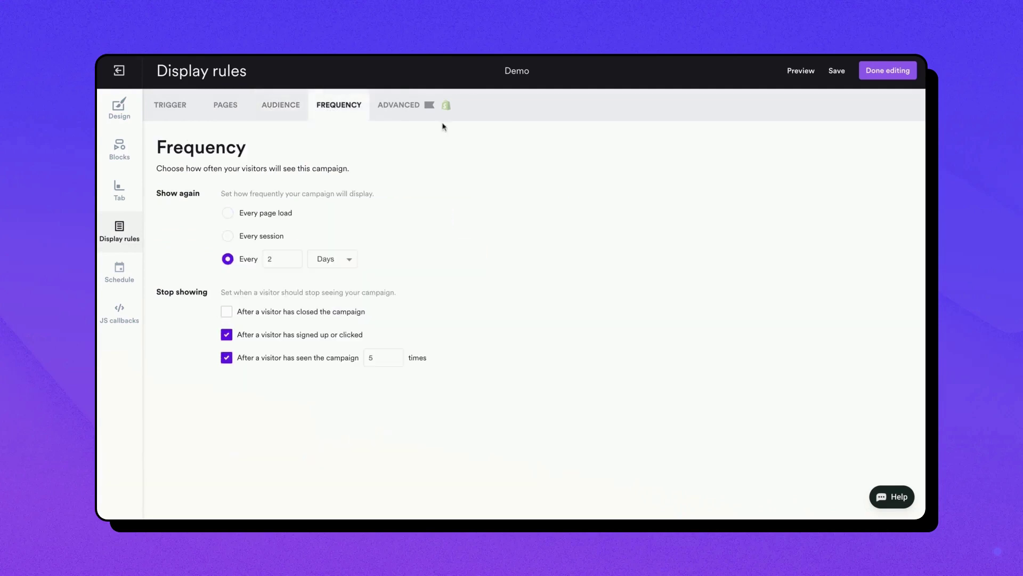
{"action": "left_click", "coordinate": [413, 111]}
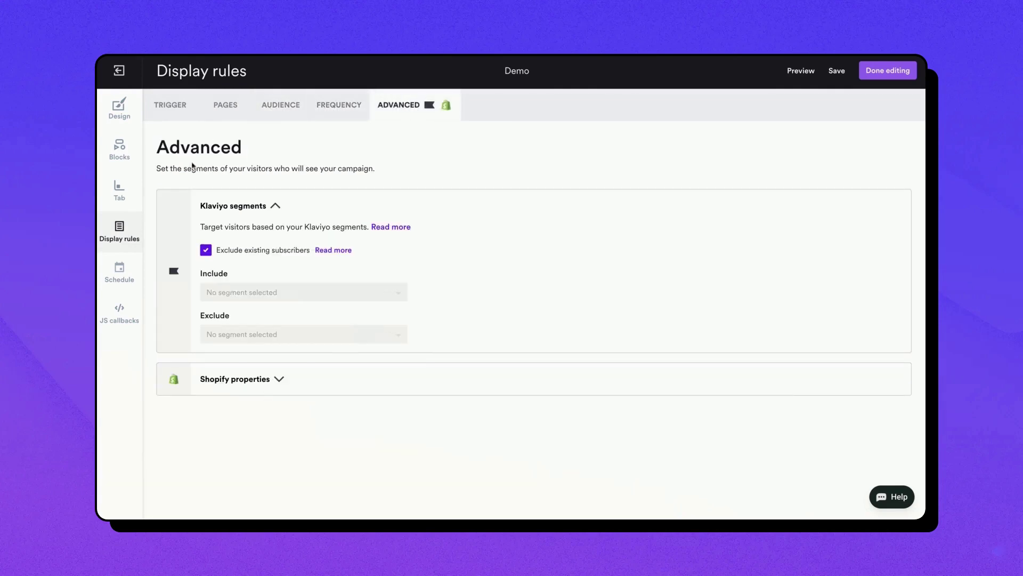
{"action": "left_click", "coordinate": [170, 109]}
Trigger the popup on scroll after 50% of the screen and add an after-delay condition
{"action": "left_click", "coordinate": [329, 255]}
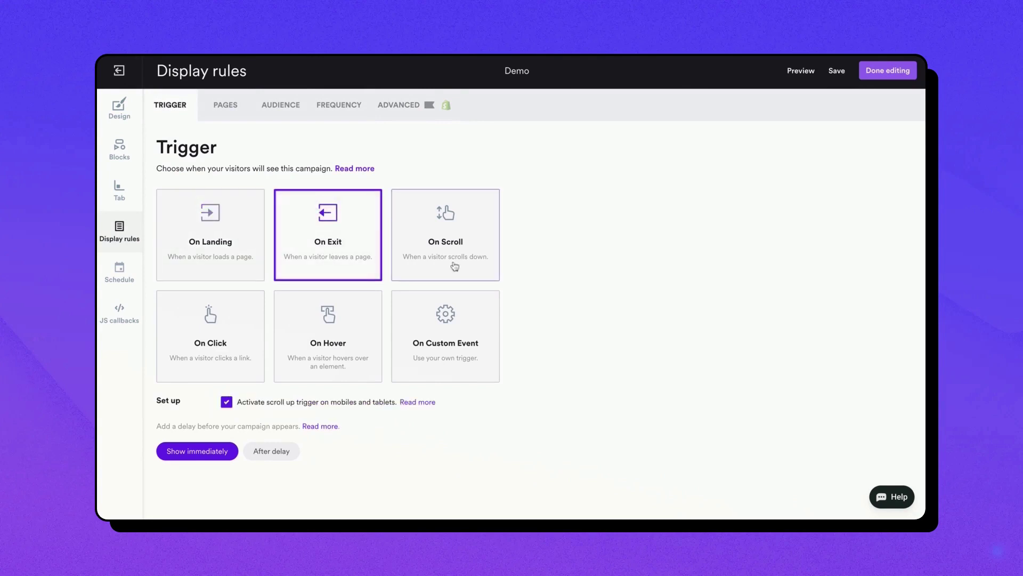
{"action": "left_click", "coordinate": [449, 256]}
{"action": "left_click", "coordinate": [311, 401]}
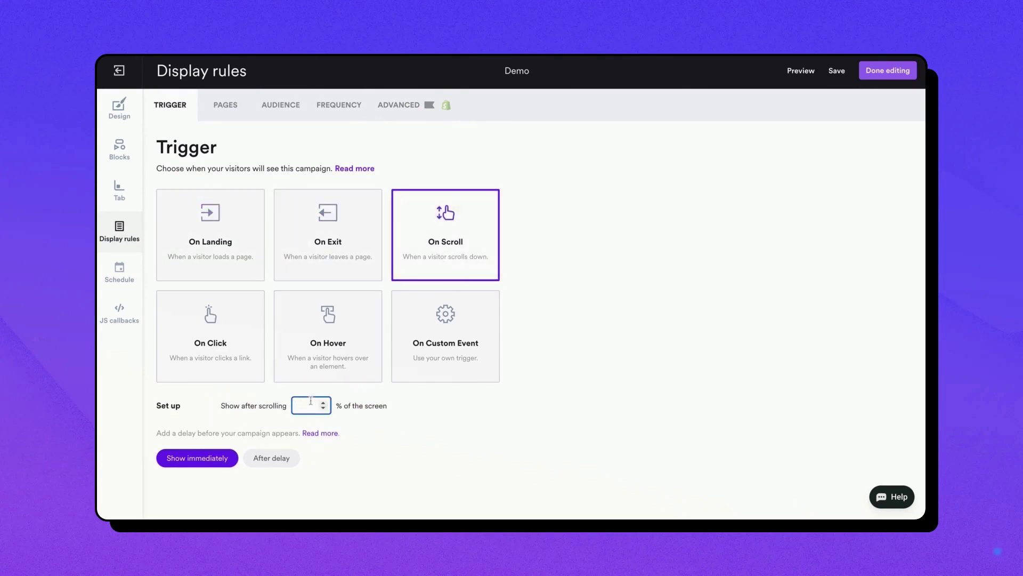
{"action": "left_click", "coordinate": [263, 465]}
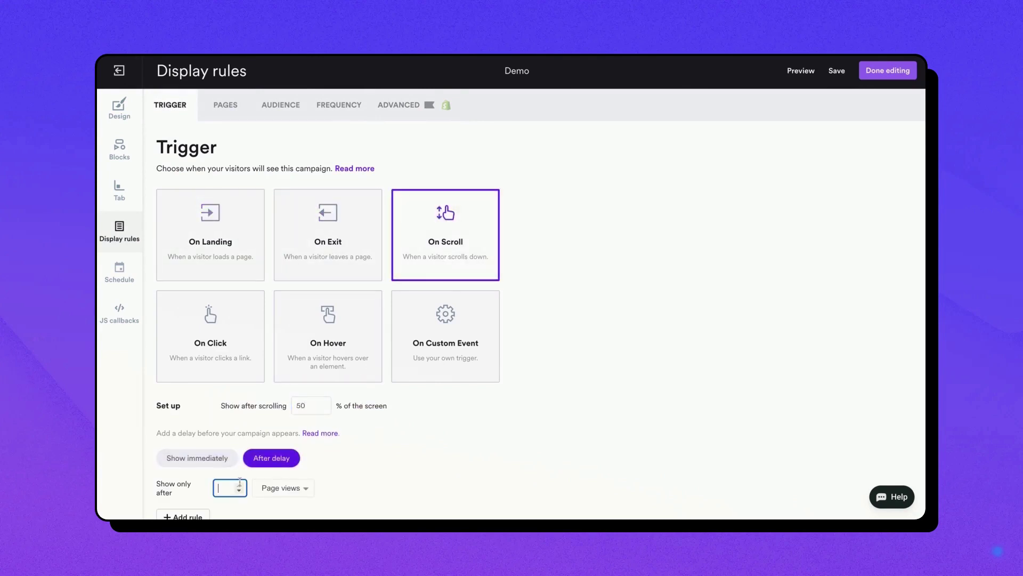
Leave page targeting unchanged and target returning visitors with at least 1 previous visit
{"action": "left_click", "coordinate": [226, 102]}
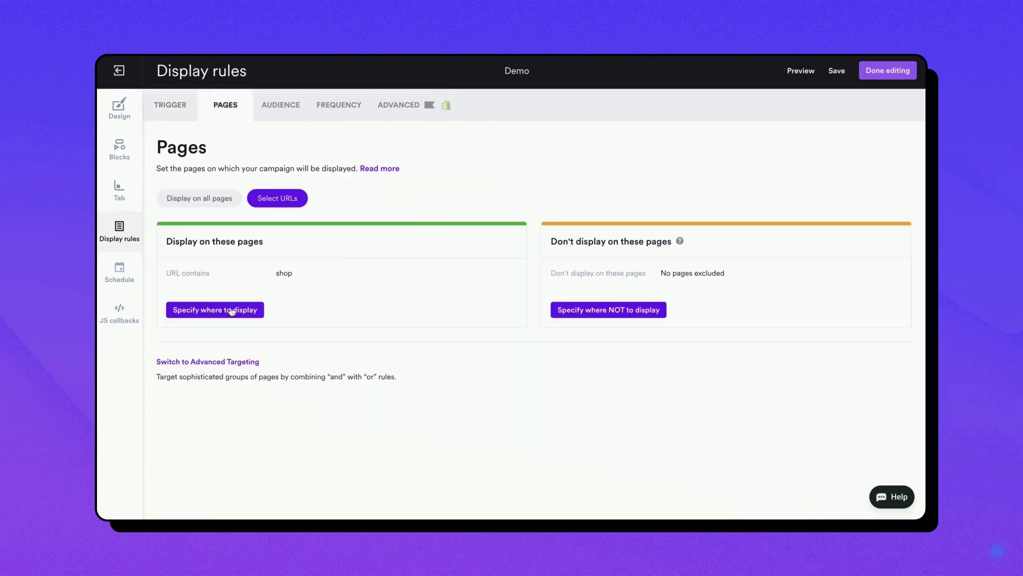
{"action": "left_click", "coordinate": [231, 311]}
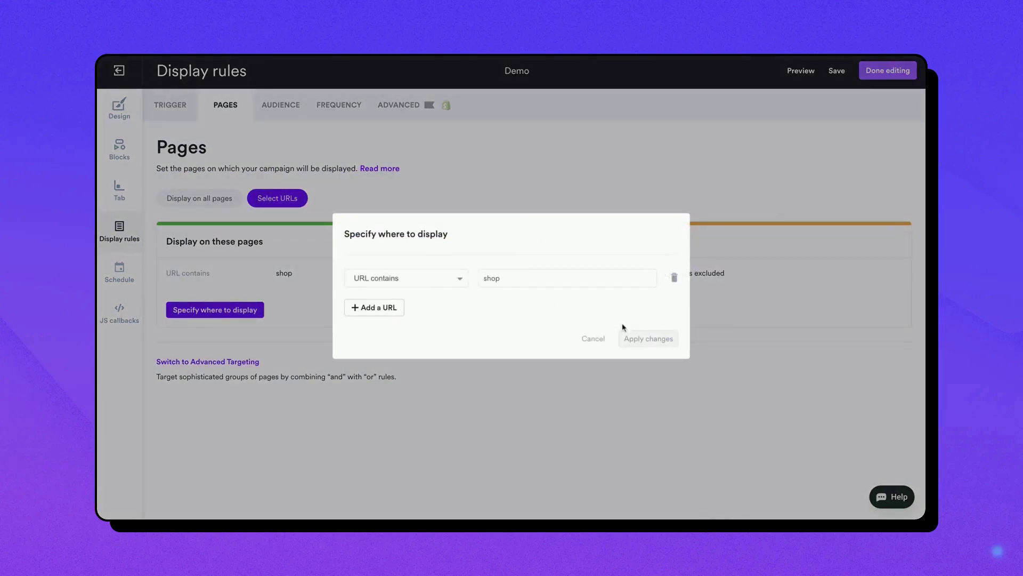
{"action": "left_click", "coordinate": [593, 338]}
{"action": "left_click", "coordinate": [281, 102]}
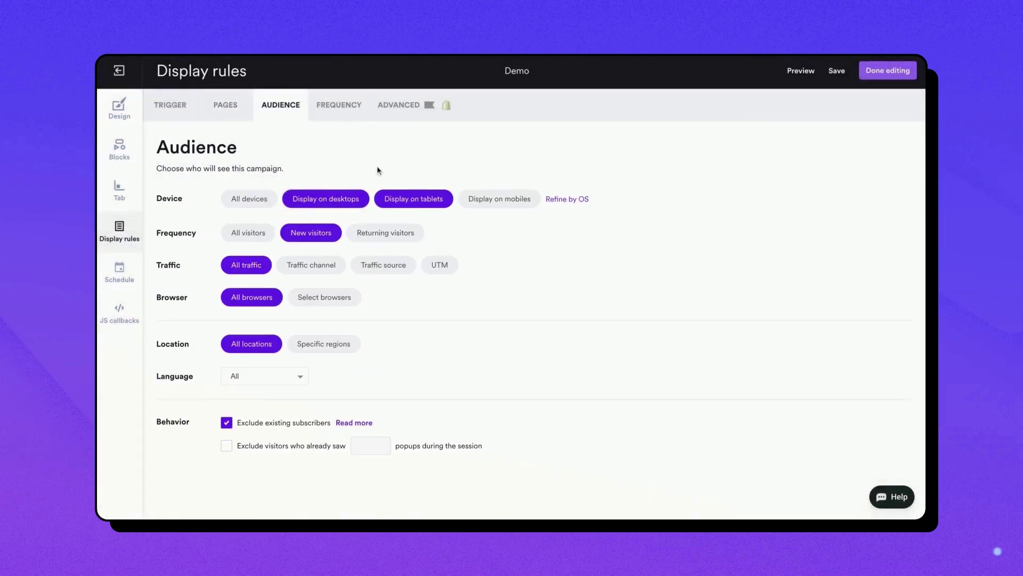
{"action": "left_click", "coordinate": [375, 244]}
{"action": "left_click", "coordinate": [403, 293]}
{"action": "type", "text": "1"}
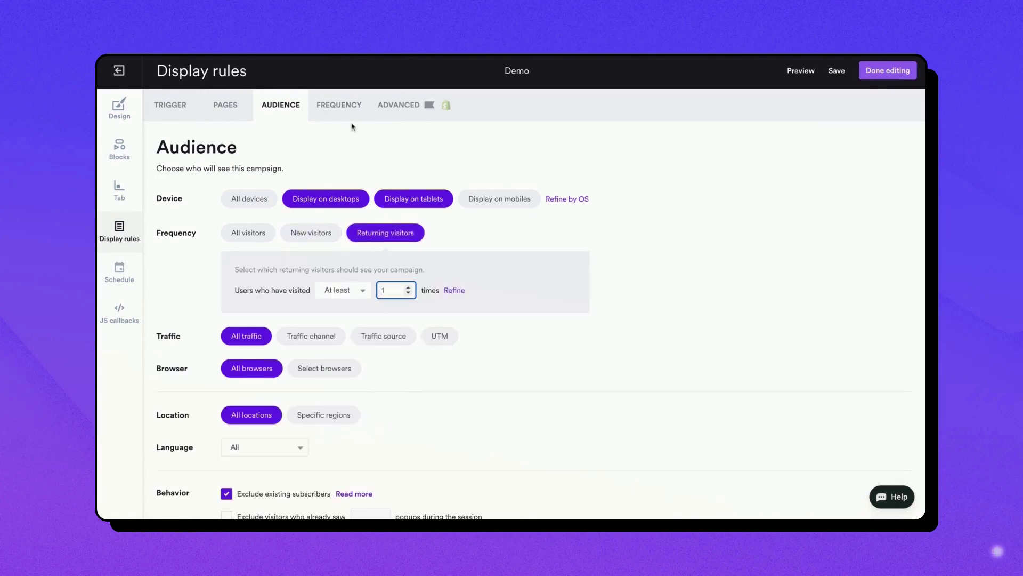
Add an advanced Shopify property rule requiring cart.item_count greater than 1
{"action": "left_click", "coordinate": [347, 109]}
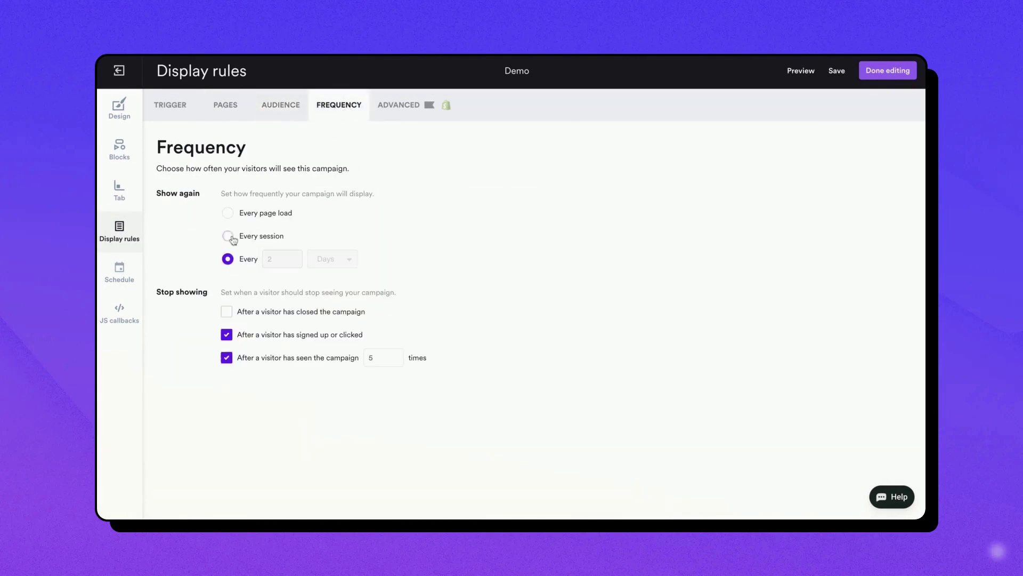
{"action": "left_click", "coordinate": [409, 118]}
{"action": "left_click", "coordinate": [212, 374]}
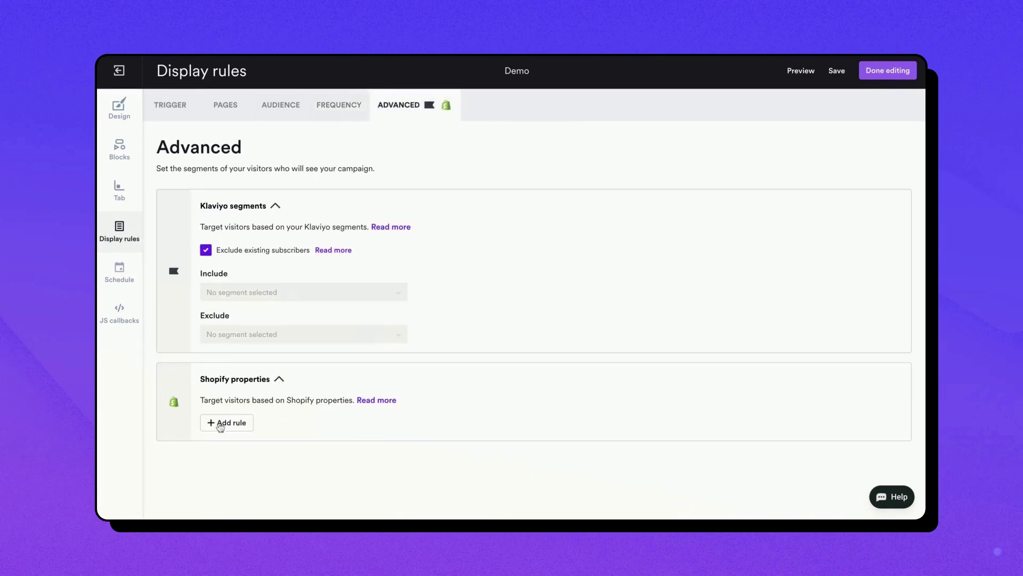
{"action": "left_click", "coordinate": [220, 424]}
{"action": "left_click", "coordinate": [263, 455]}
{"action": "scroll", "coordinate": [264, 455], "scroll_direction": "down", "scroll_amount": 3}
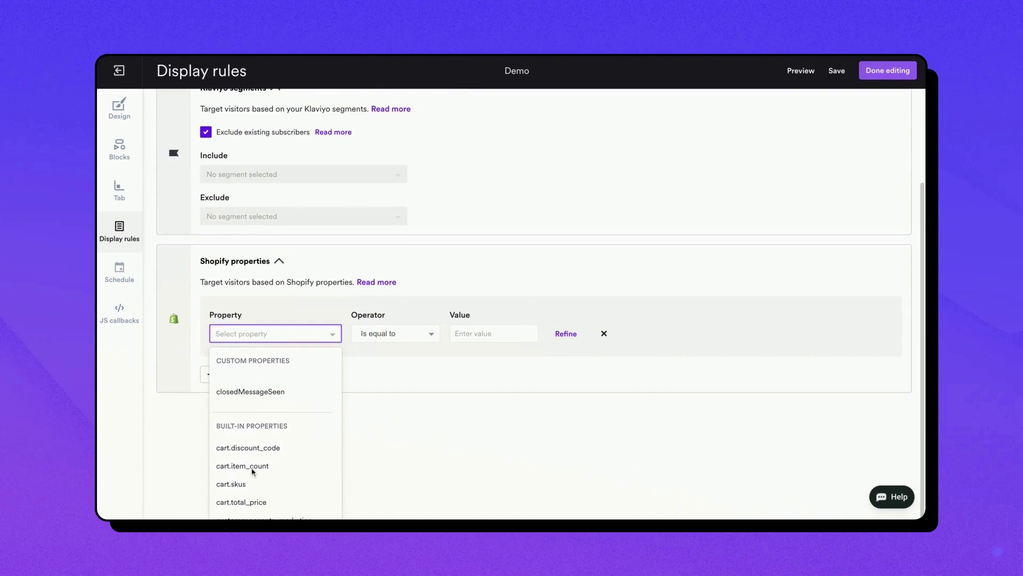
{"action": "left_click", "coordinate": [253, 468]}
{"action": "left_click", "coordinate": [421, 452]}
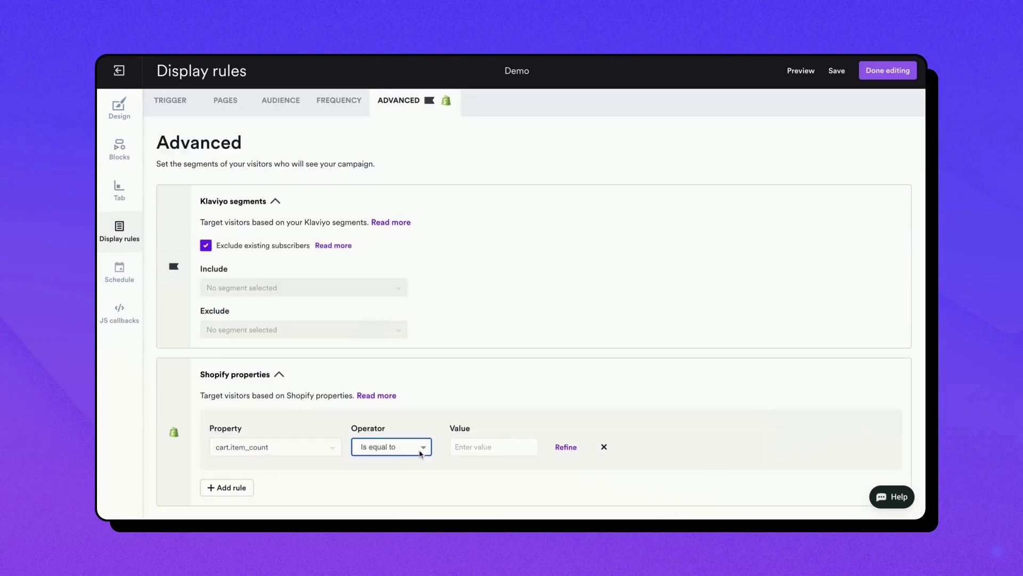
{"action": "left_click", "coordinate": [487, 447]}
{"action": "type", "text": "1"}
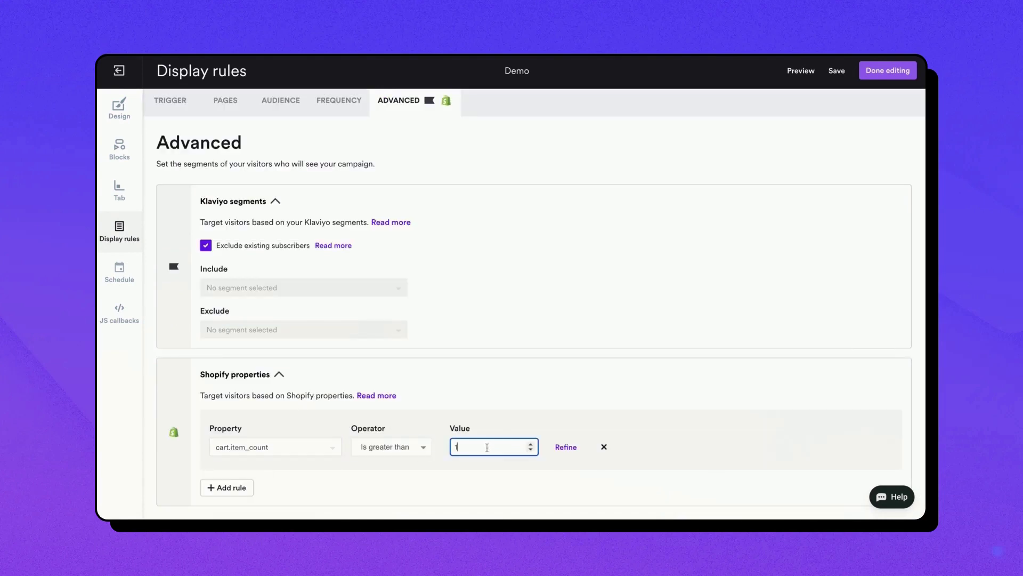
Stop excluding subscribers and include the Recent Subscribers Klaviyo segment
{"action": "left_click", "coordinate": [204, 247]}
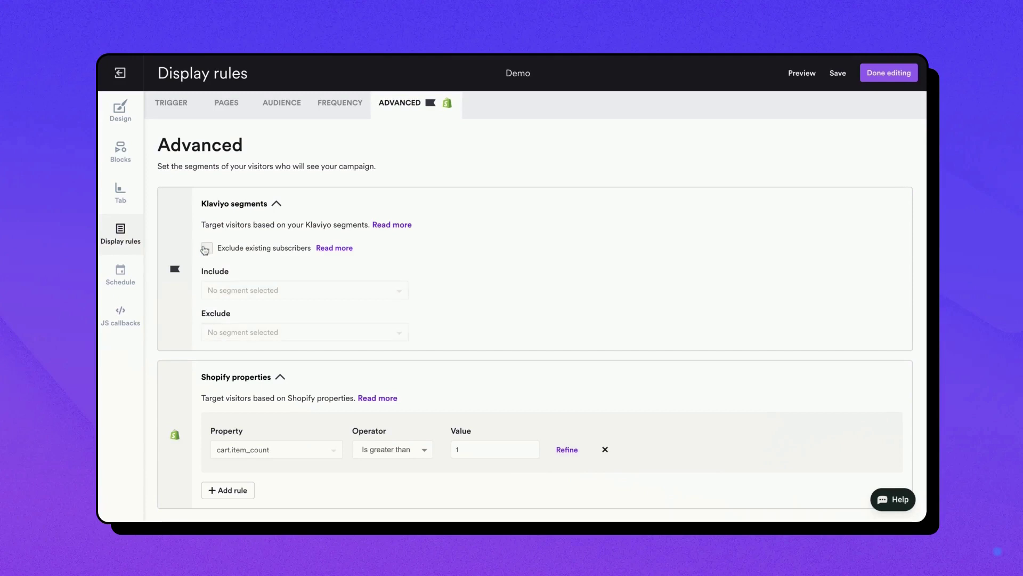
{"action": "left_click", "coordinate": [239, 301]}
{"action": "left_click", "coordinate": [236, 310]}
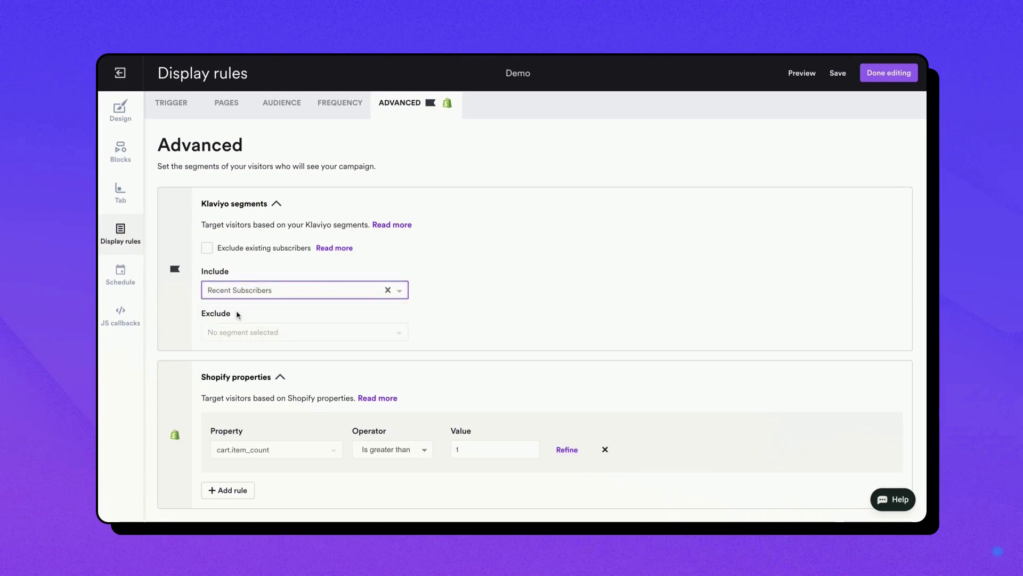
Add a second rule for customer.is_logged_in and require both rules to match
{"action": "left_click", "coordinate": [236, 494]}
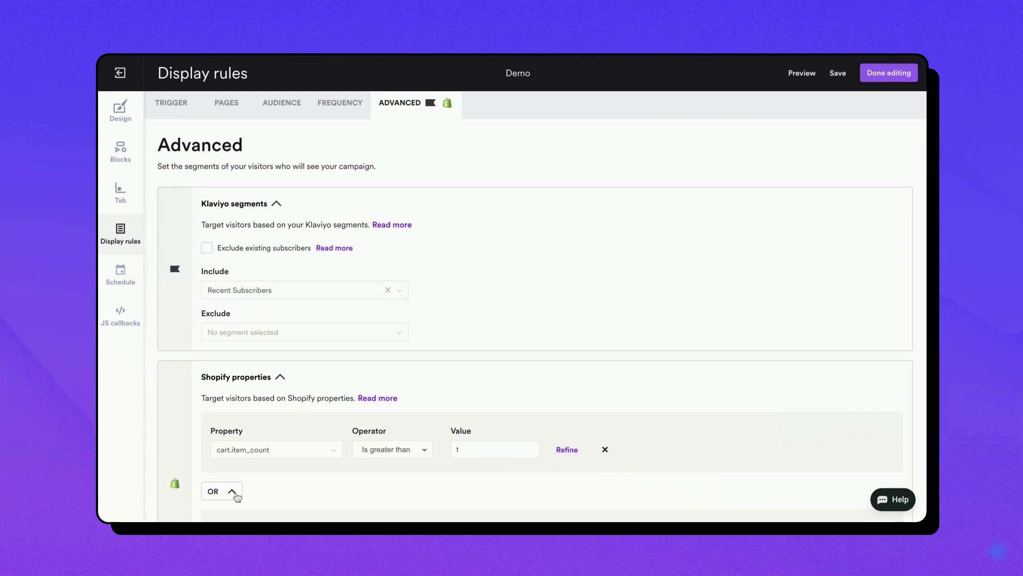
{"action": "scroll", "coordinate": [256, 480], "scroll_direction": "down", "scroll_amount": 2}
{"action": "left_click", "coordinate": [223, 460]}
{"action": "scroll", "coordinate": [254, 469], "scroll_direction": "down", "scroll_amount": 2}
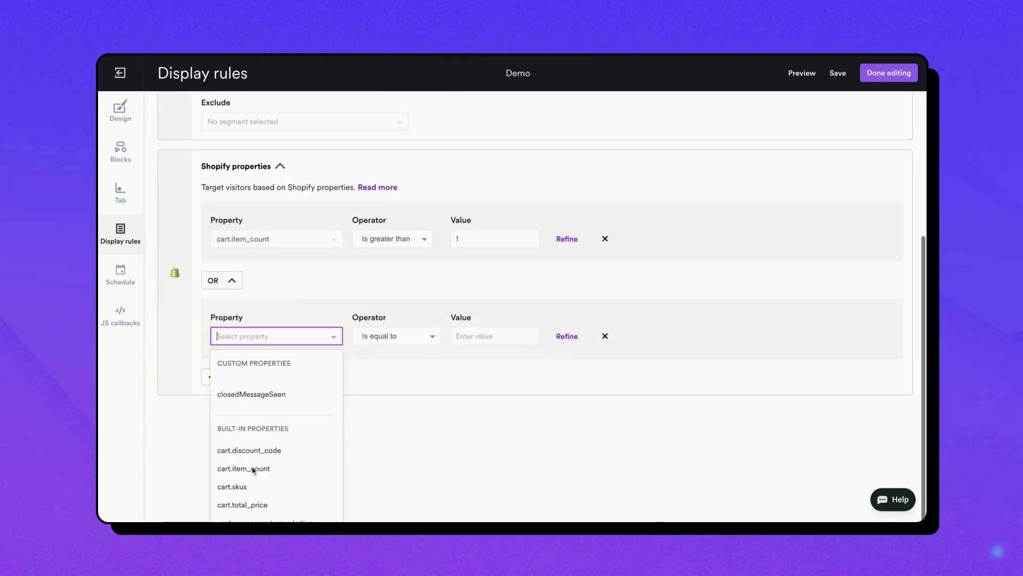
{"action": "scroll", "coordinate": [274, 454], "scroll_direction": "down", "scroll_amount": 2}
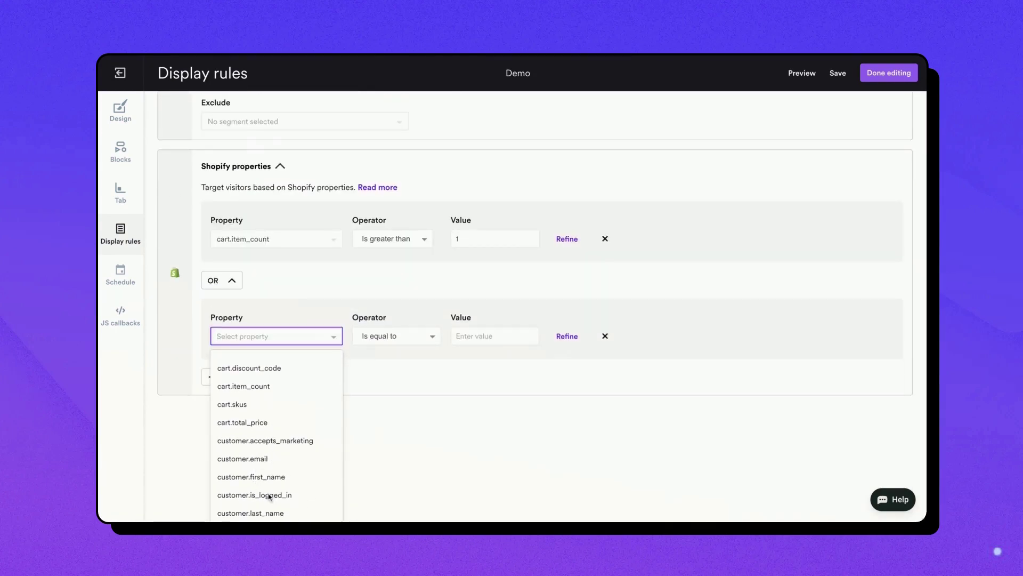
{"action": "left_click", "coordinate": [269, 495]}
{"action": "left_click", "coordinate": [234, 404]}
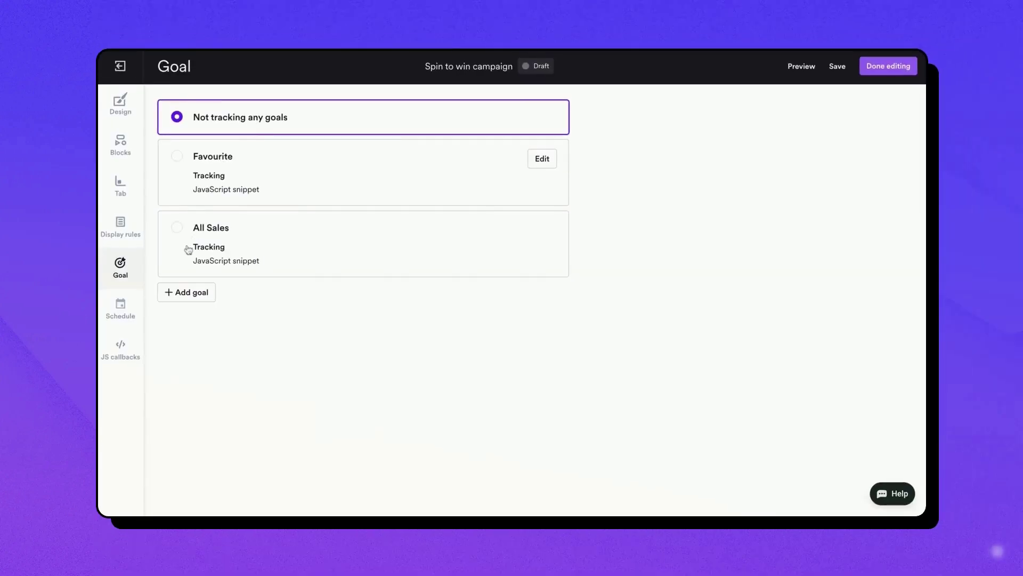
Create and save a Subscriptions goal tracking the pasted subscription-confirmation success page URL
{"action": "left_click", "coordinate": [177, 244]}
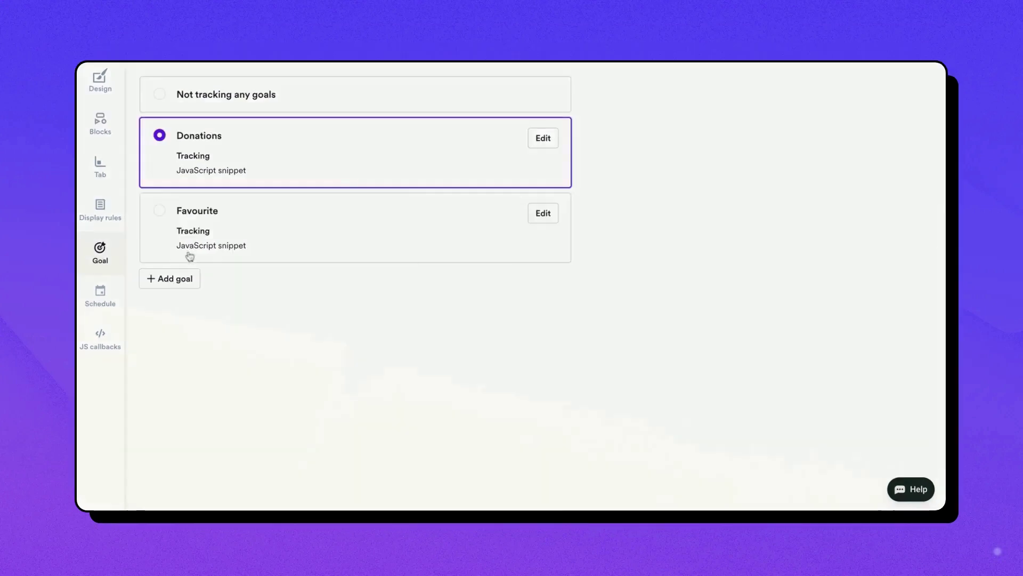
{"action": "left_click", "coordinate": [171, 277]}
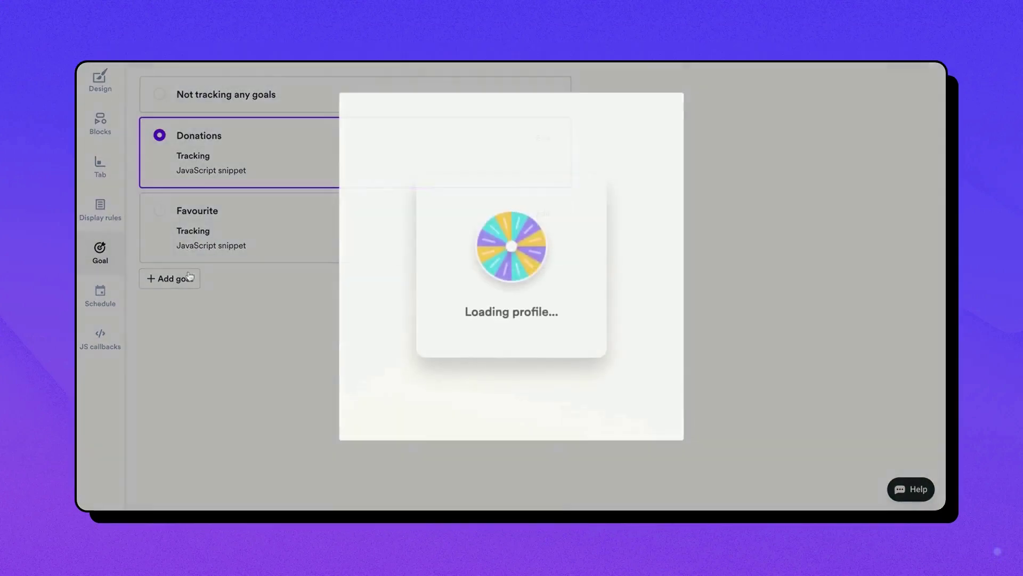
{"action": "left_click", "coordinate": [419, 179]}
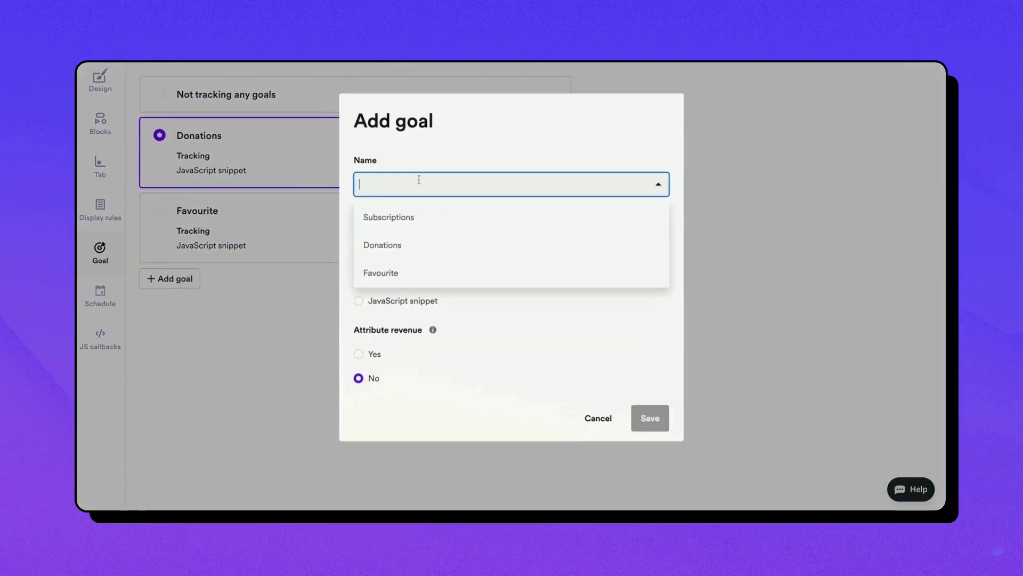
{"action": "left_click", "coordinate": [465, 221]}
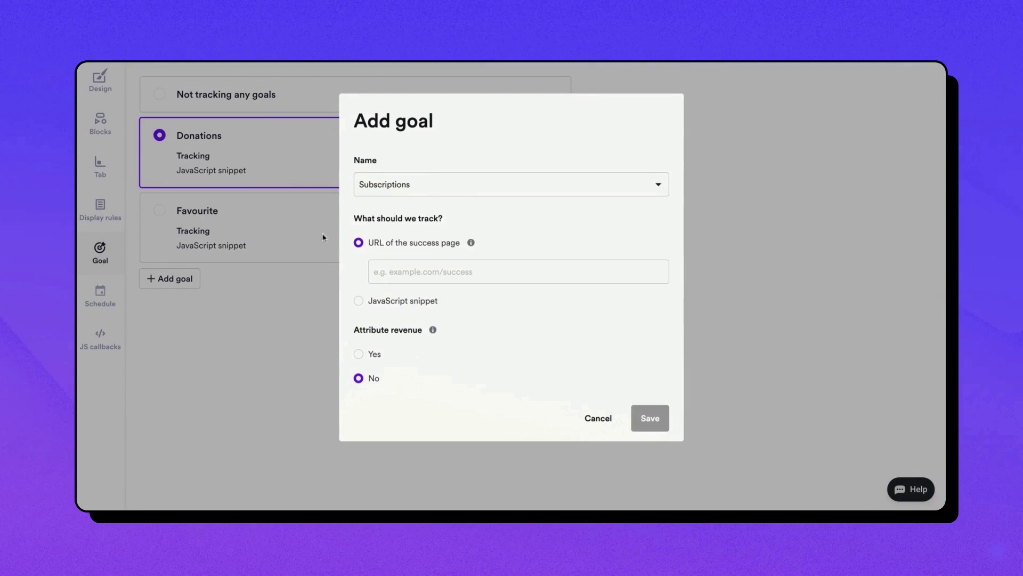
{"action": "left_click", "coordinate": [396, 273]}
{"action": "type", "text": "https://wisepops.com/subscription-confirmation"}
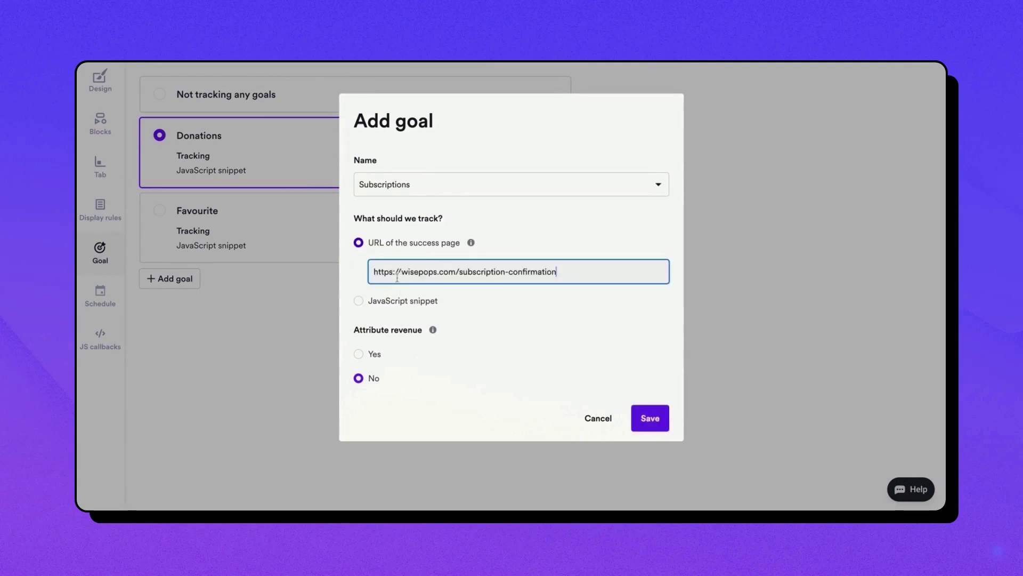
{"action": "left_click", "coordinate": [652, 418]}
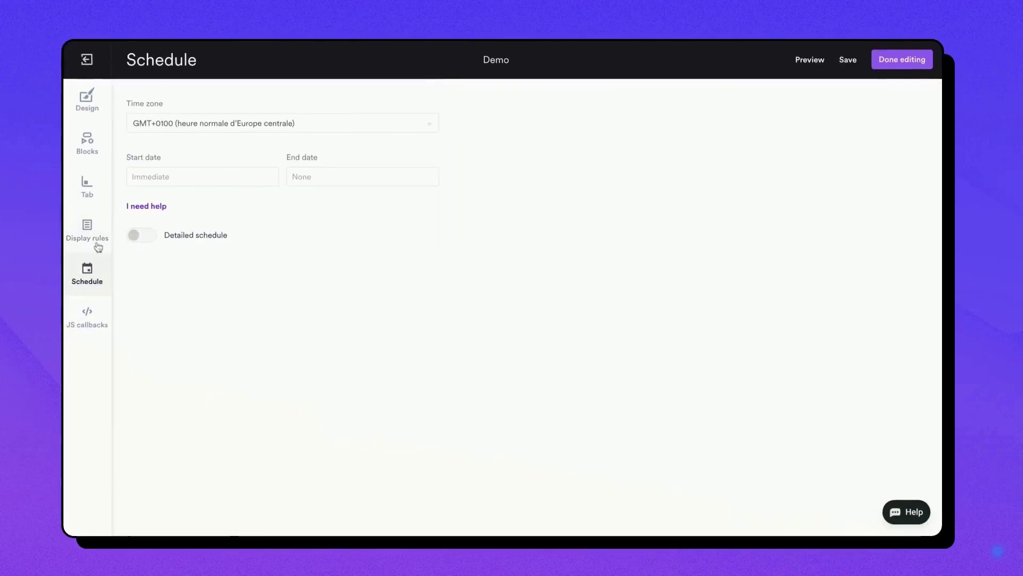
Schedule the popup from 14 to 27 December with a detailed Sunday schedule and a second time slot
{"action": "left_click", "coordinate": [181, 171]}
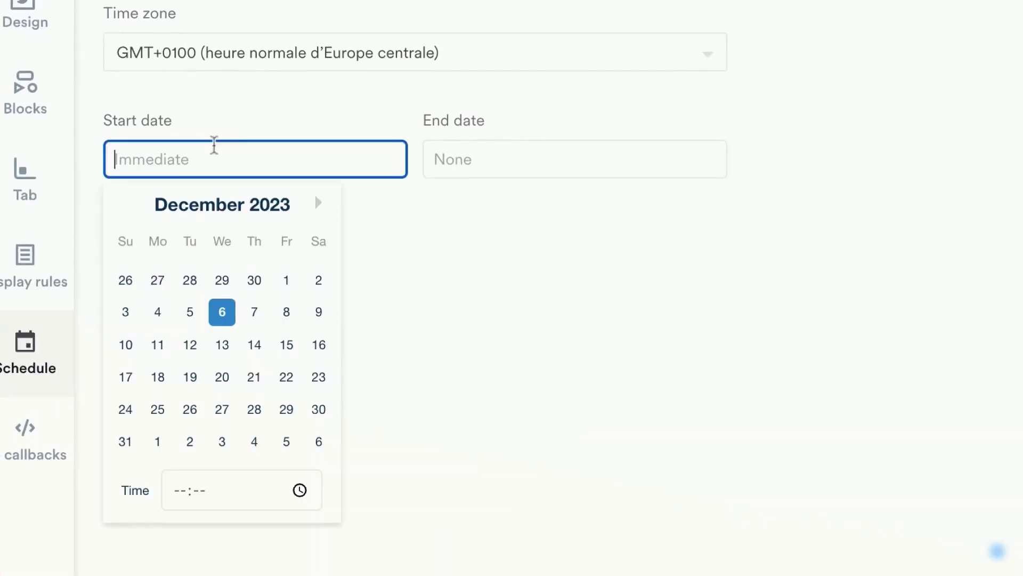
{"action": "left_click", "coordinate": [254, 345]}
{"action": "left_click", "coordinate": [490, 160]}
{"action": "left_click", "coordinate": [541, 409]}
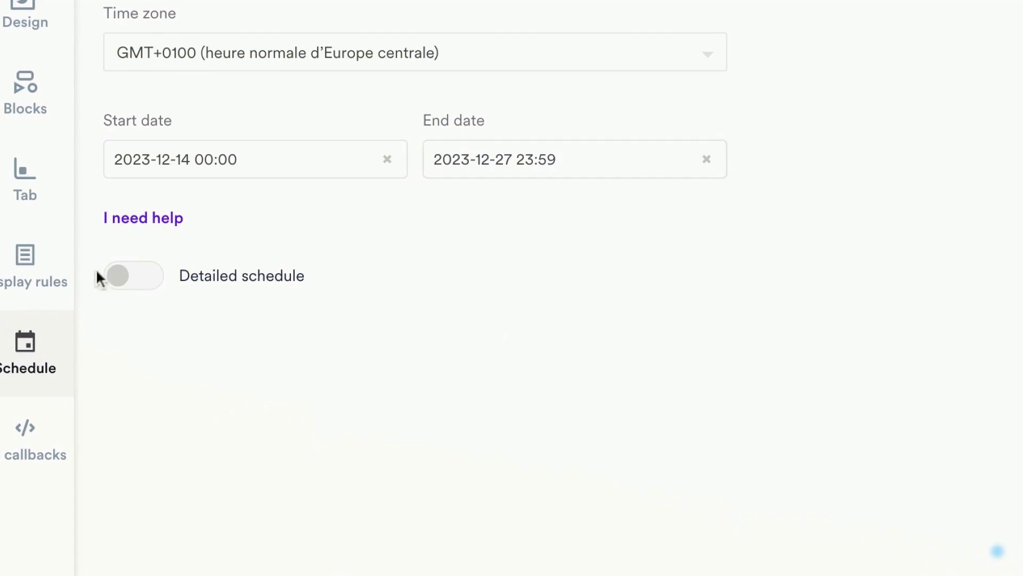
{"action": "left_click", "coordinate": [126, 273]}
{"action": "left_click", "coordinate": [219, 397]}
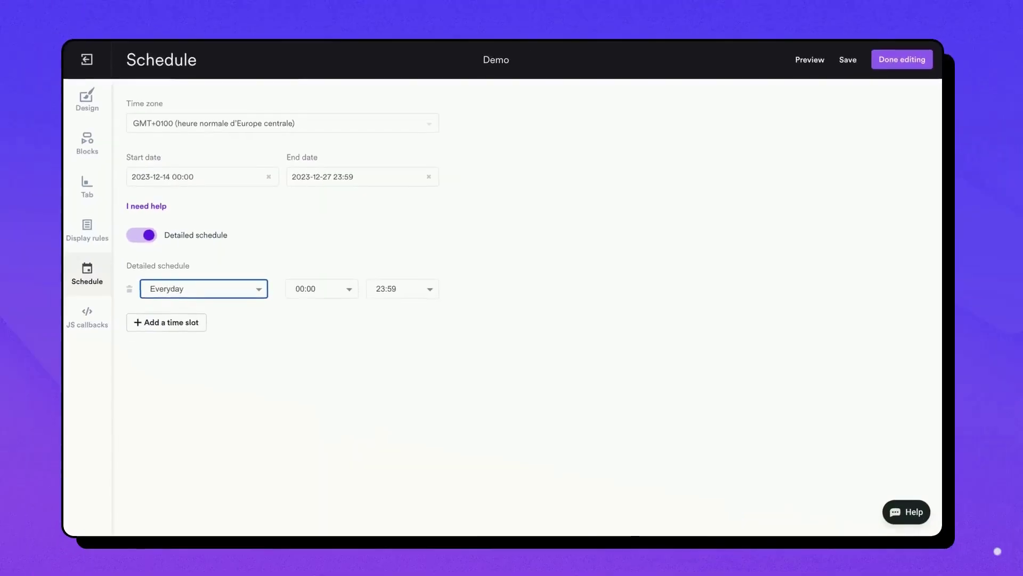
{"action": "key", "text": "Down"}
{"action": "left_click", "coordinate": [205, 321]}
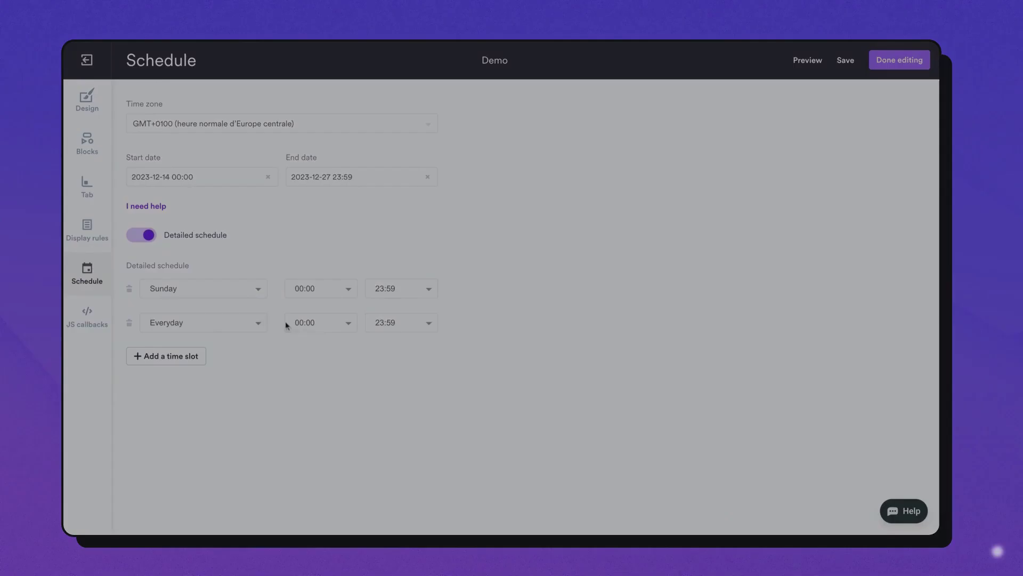
Add a new blank JavaScript callback script
{"action": "left_click", "coordinate": [82, 318]}
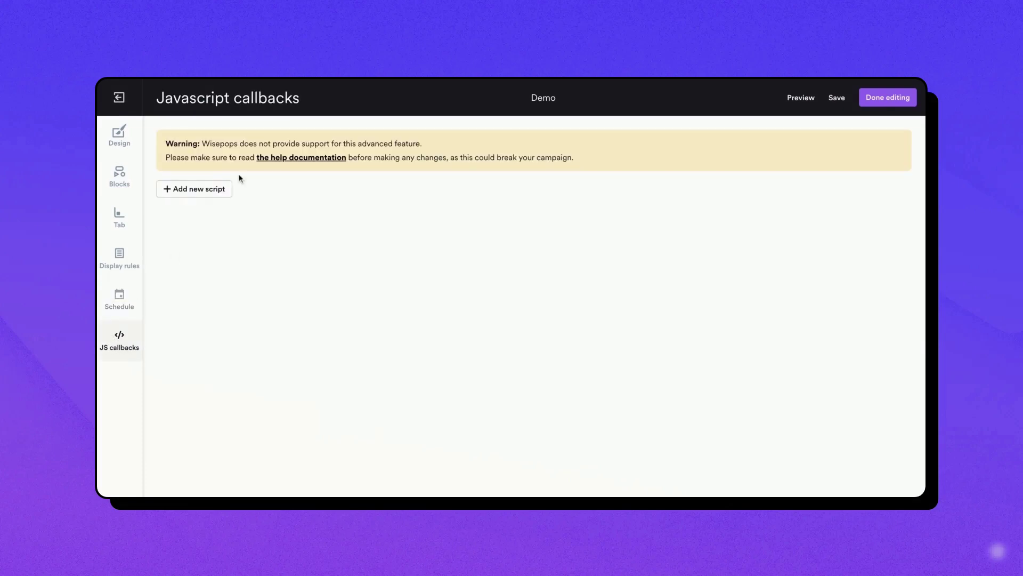
{"action": "left_click", "coordinate": [209, 193]}
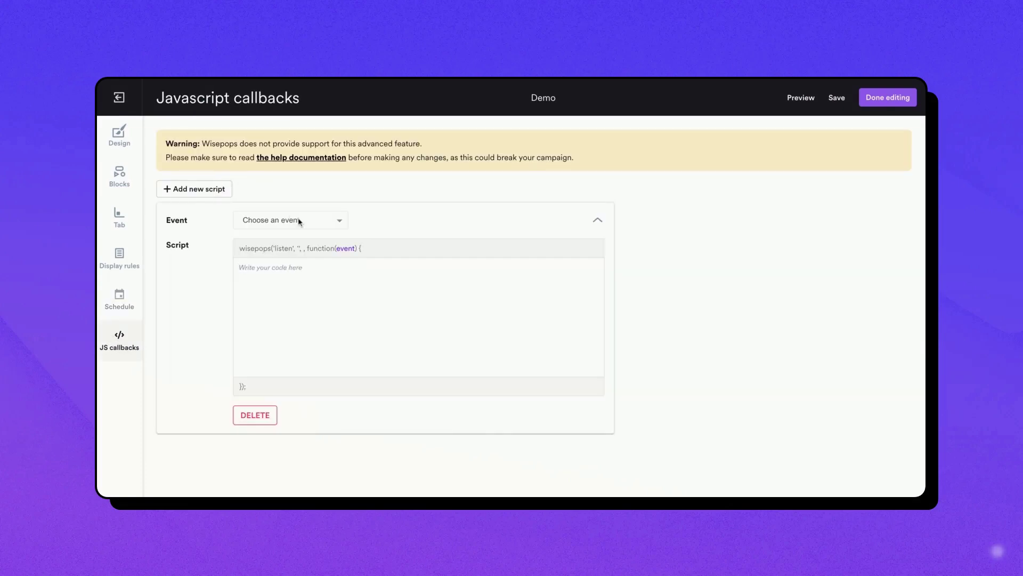
{"action": "left_click", "coordinate": [314, 222]}
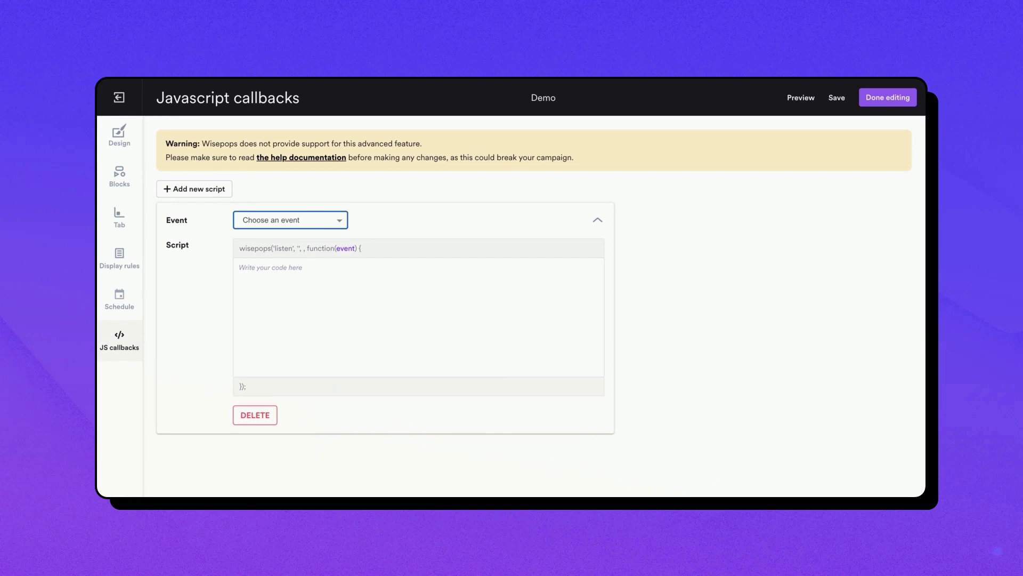
{"action": "left_click", "coordinate": [318, 160]}
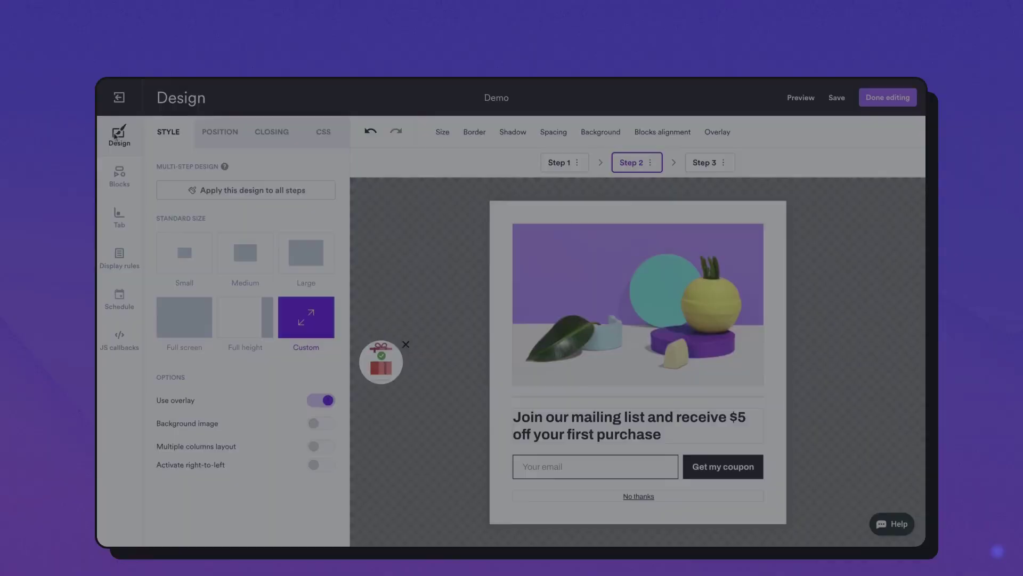
Save the campaign, review its overview, and publish it, confirming in the dialog
{"action": "left_click", "coordinate": [836, 98]}
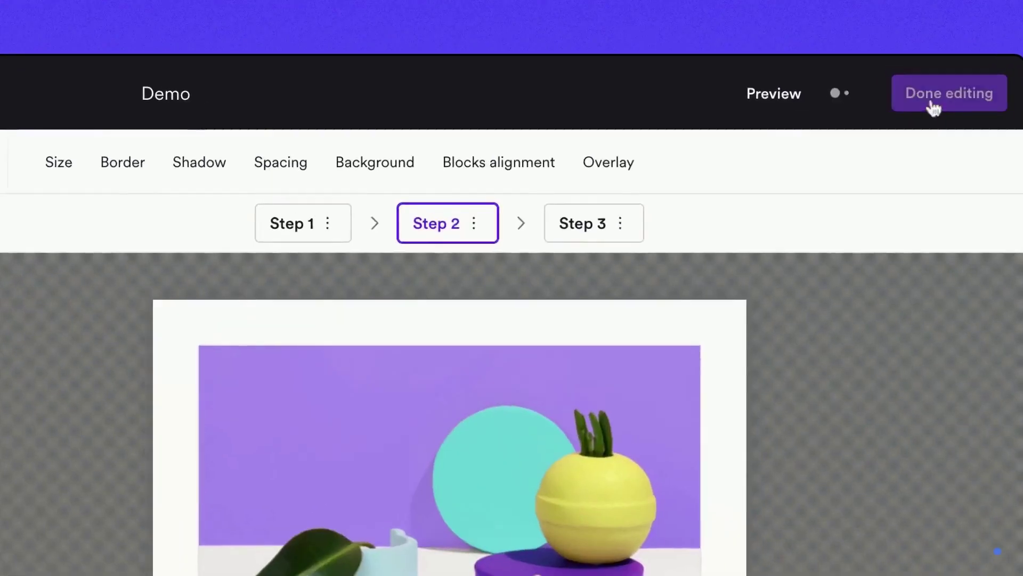
{"action": "left_click", "coordinate": [934, 101]}
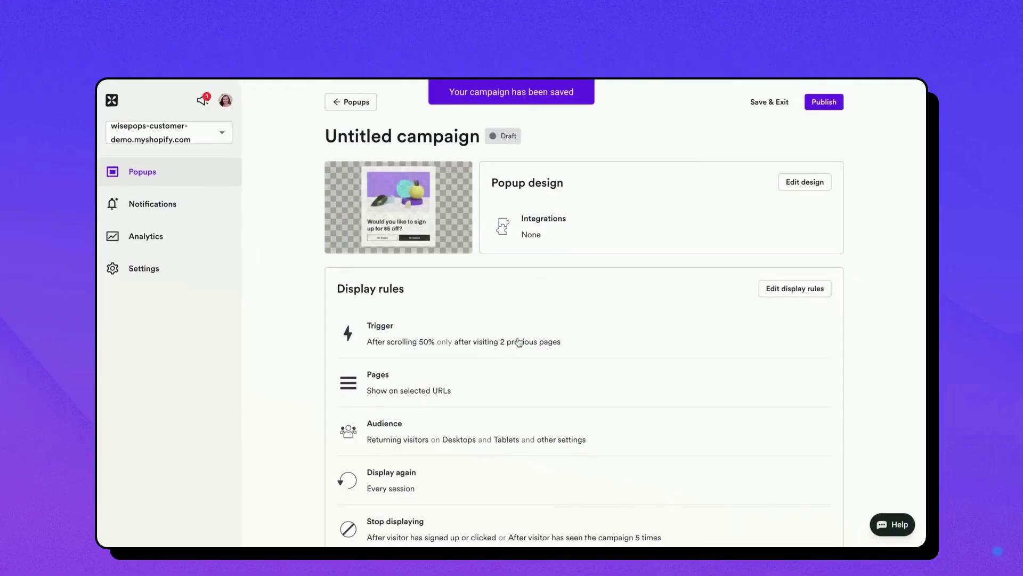
{"action": "scroll", "coordinate": [521, 337], "scroll_direction": "down", "scroll_amount": 3}
{"action": "scroll", "coordinate": [520, 338], "scroll_direction": "down", "scroll_amount": 5}
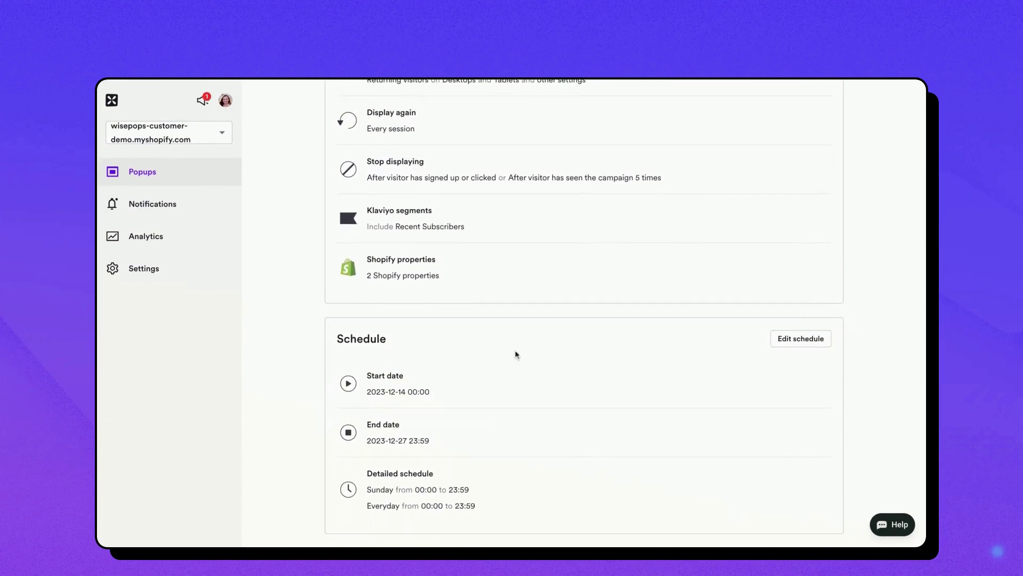
{"action": "scroll", "coordinate": [469, 501], "scroll_direction": "up", "scroll_amount": 10}
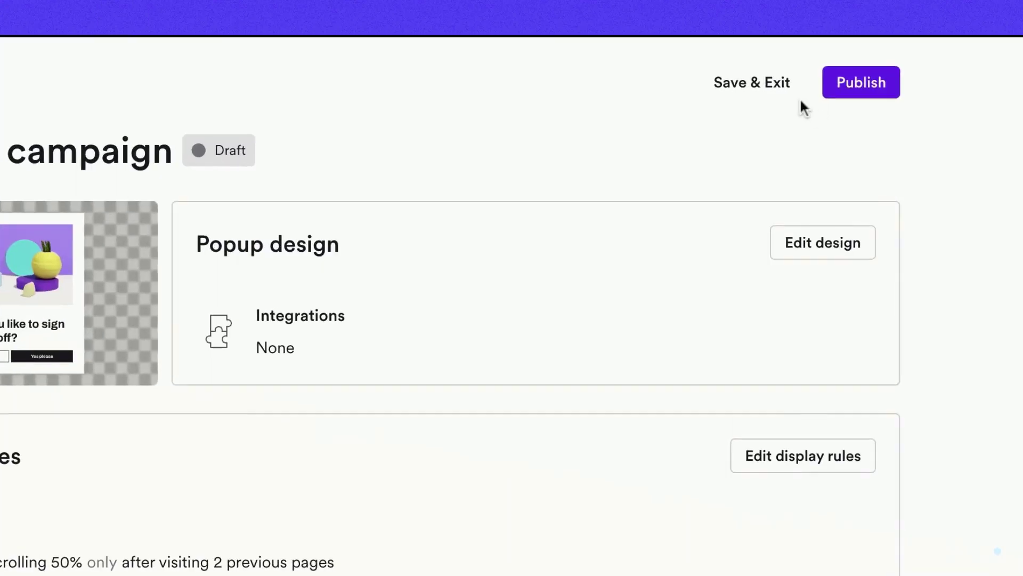
{"action": "left_click", "coordinate": [860, 90]}
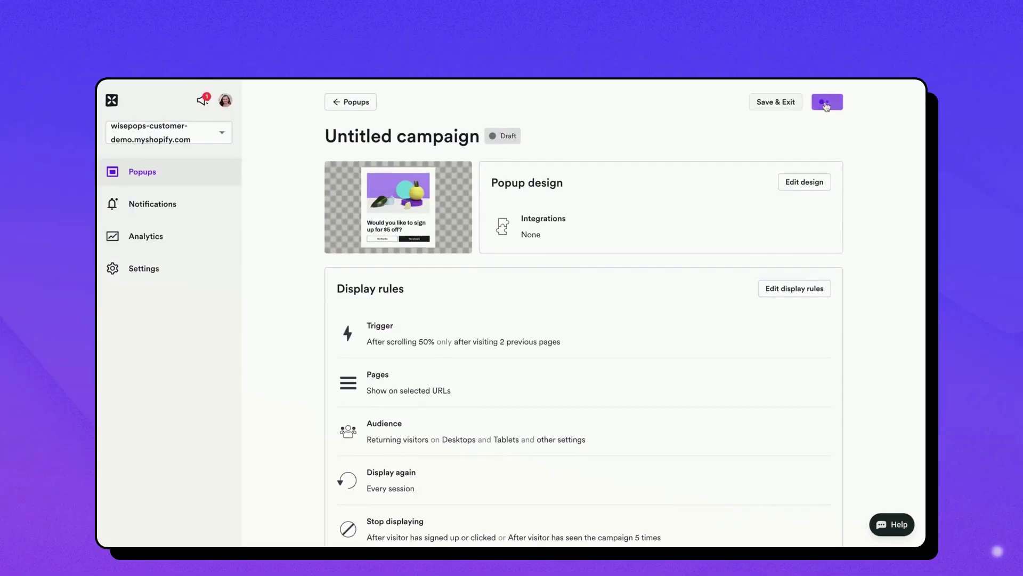
{"action": "left_click", "coordinate": [649, 345]}
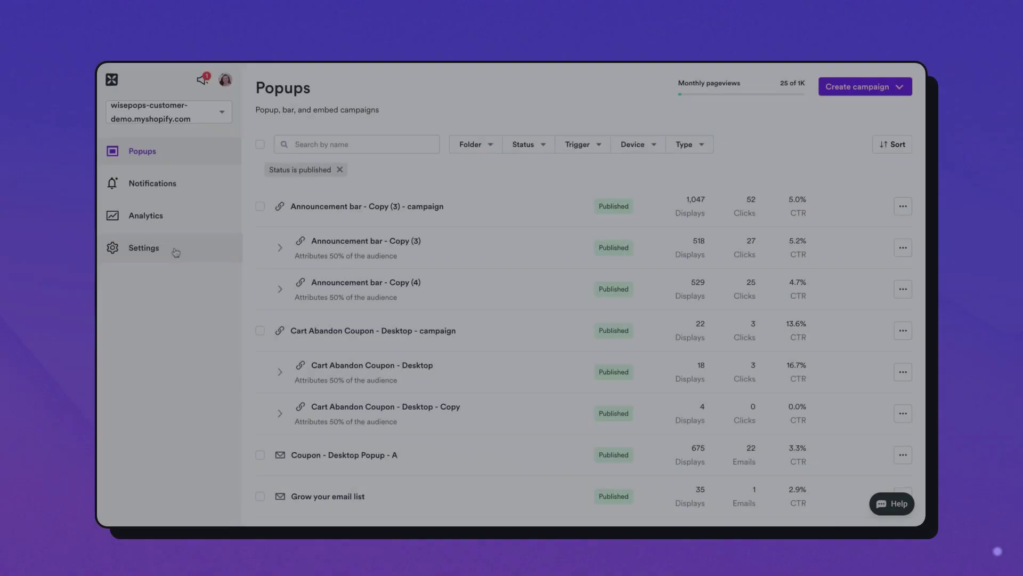
View the Install settings, then bring up the Help options over the Popups list
{"action": "left_click", "coordinate": [174, 251]}
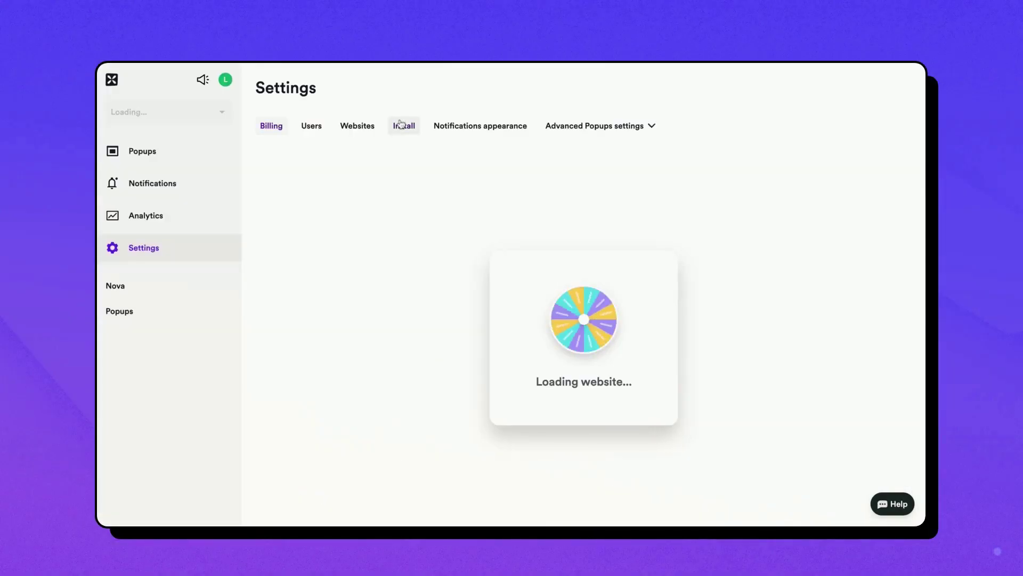
{"action": "left_click", "coordinate": [401, 125]}
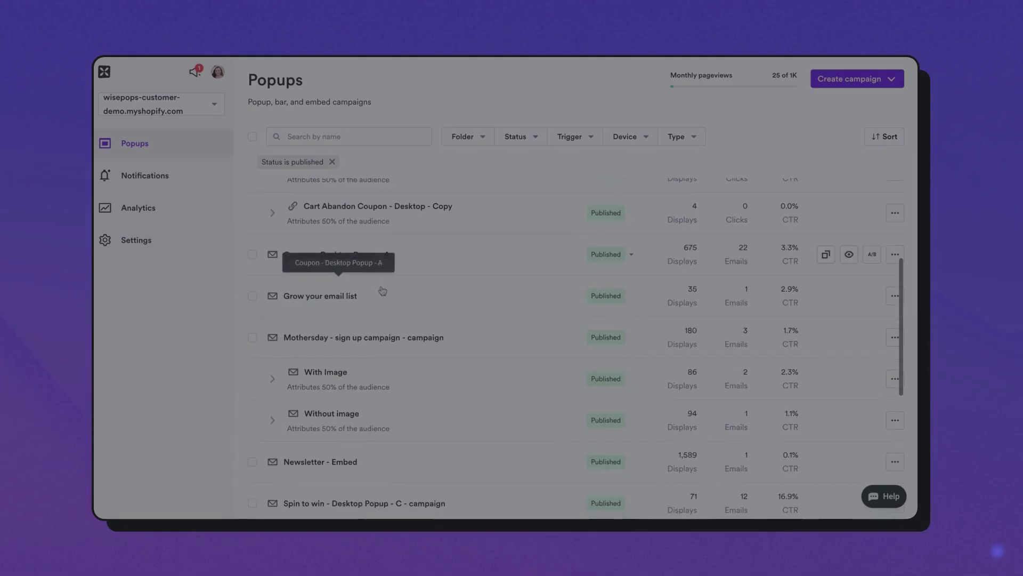
{"action": "scroll", "coordinate": [382, 290], "scroll_direction": "up", "scroll_amount": 2}
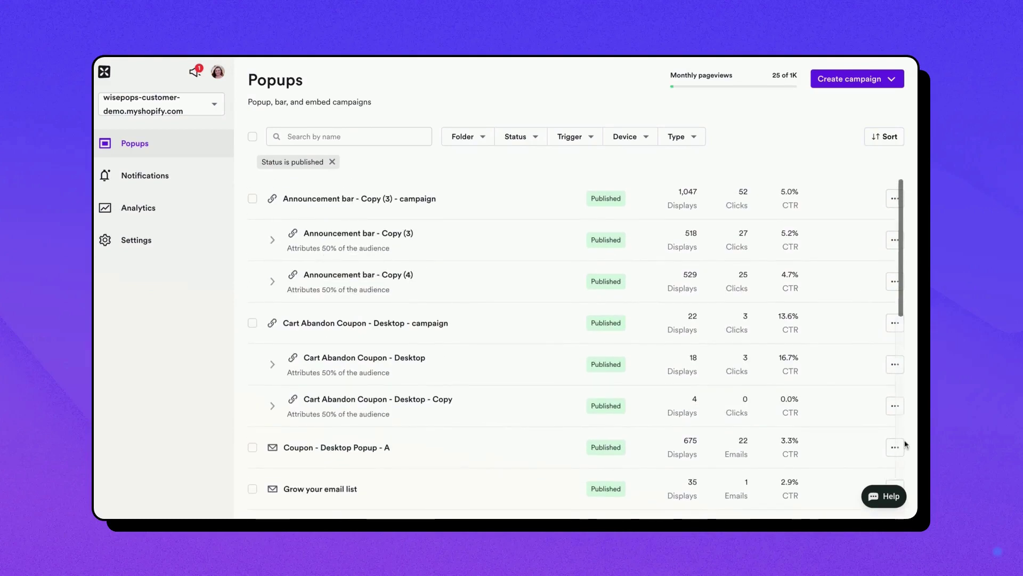
{"action": "left_click", "coordinate": [883, 497]}
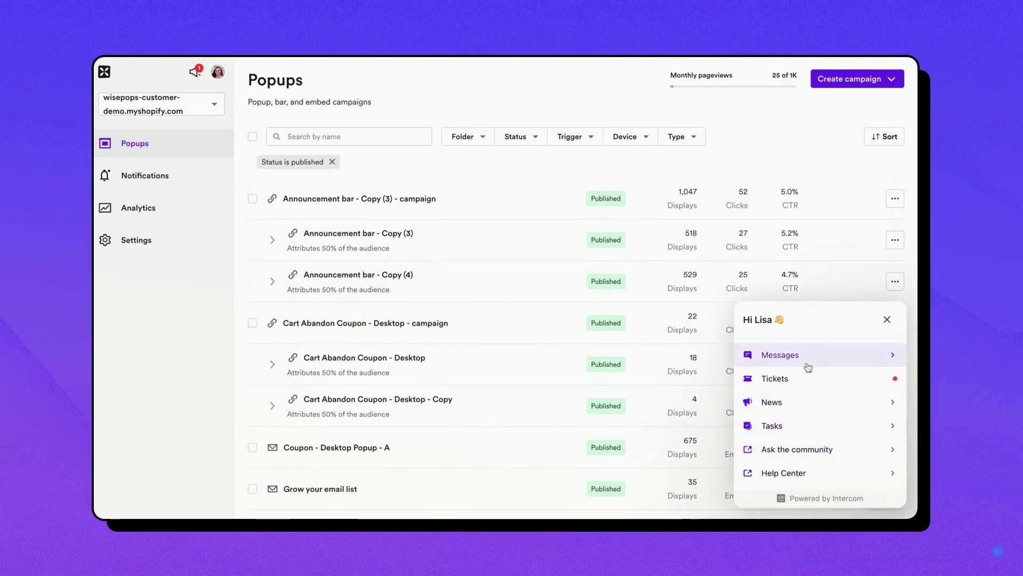
Go to the community's Ask the community space and scroll through its sidebar and post
{"action": "left_click", "coordinate": [795, 453]}
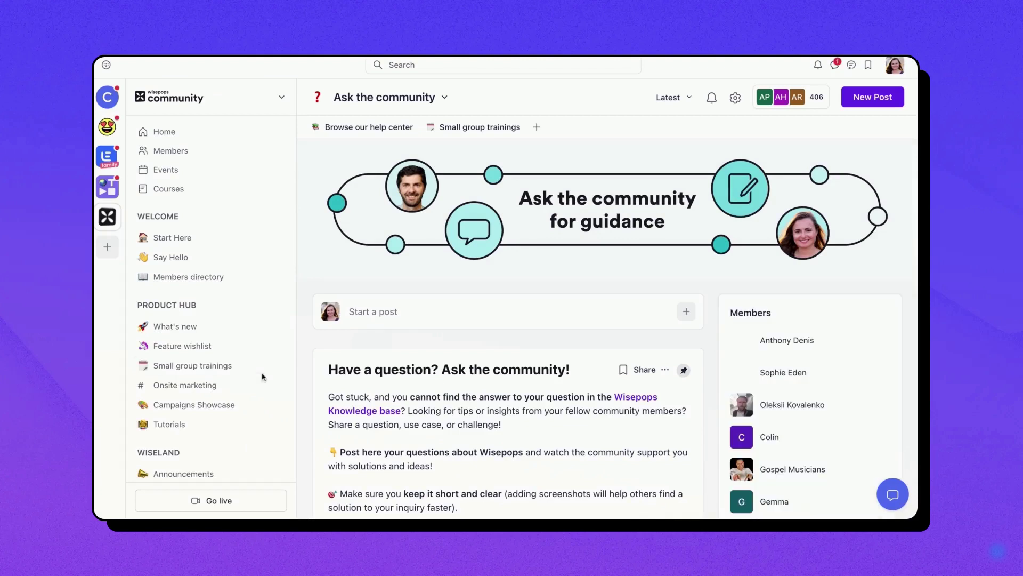
{"action": "scroll", "coordinate": [264, 352], "scroll_direction": "down", "scroll_amount": 5}
{"action": "scroll", "coordinate": [256, 366], "scroll_direction": "down", "scroll_amount": 3}
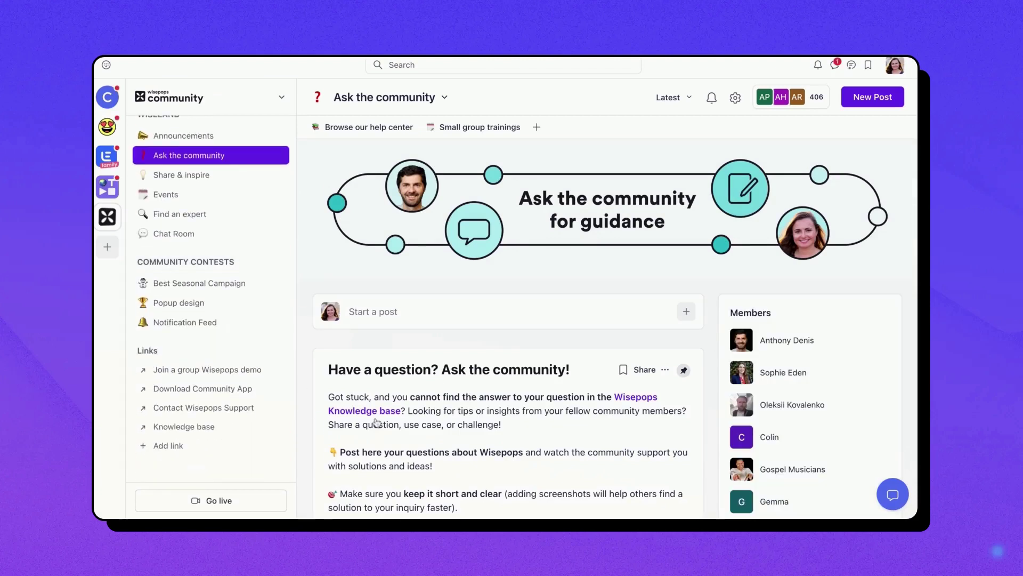